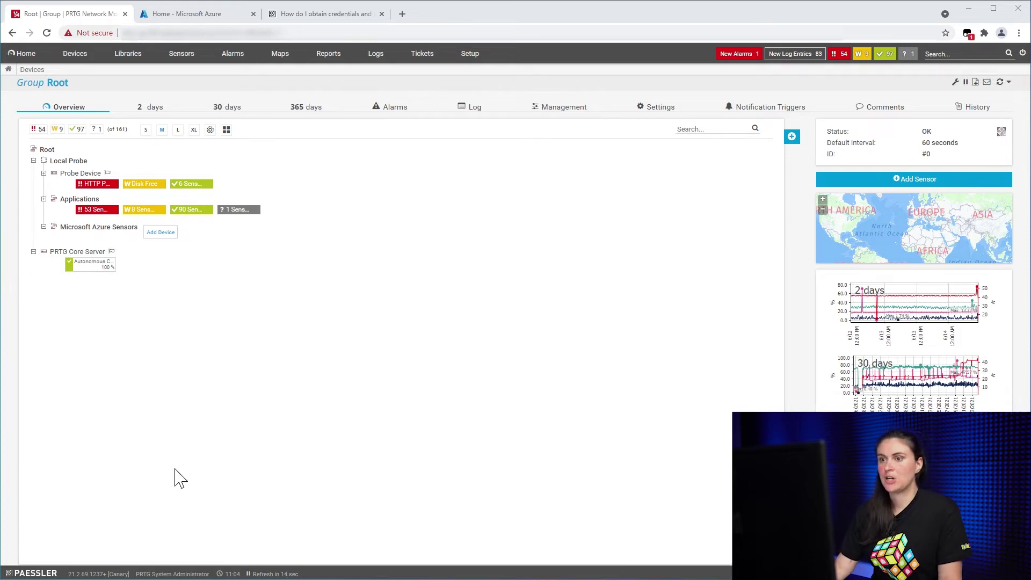
Step: Add a device 'Azure Subscription Cost' with address localhost under Microsoft Azure Sensors
click(158, 236)
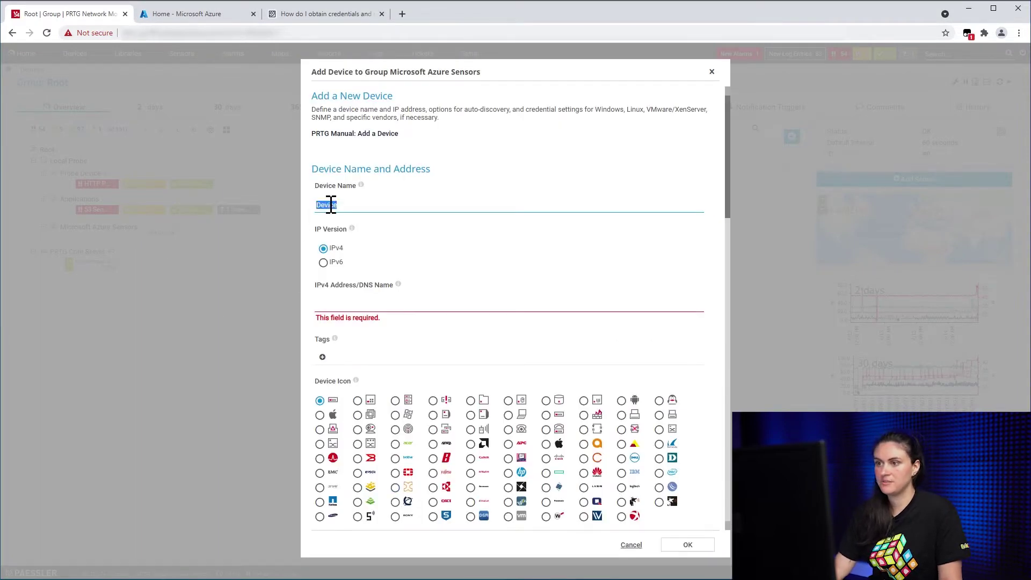
text(Azure Subscription Cost)
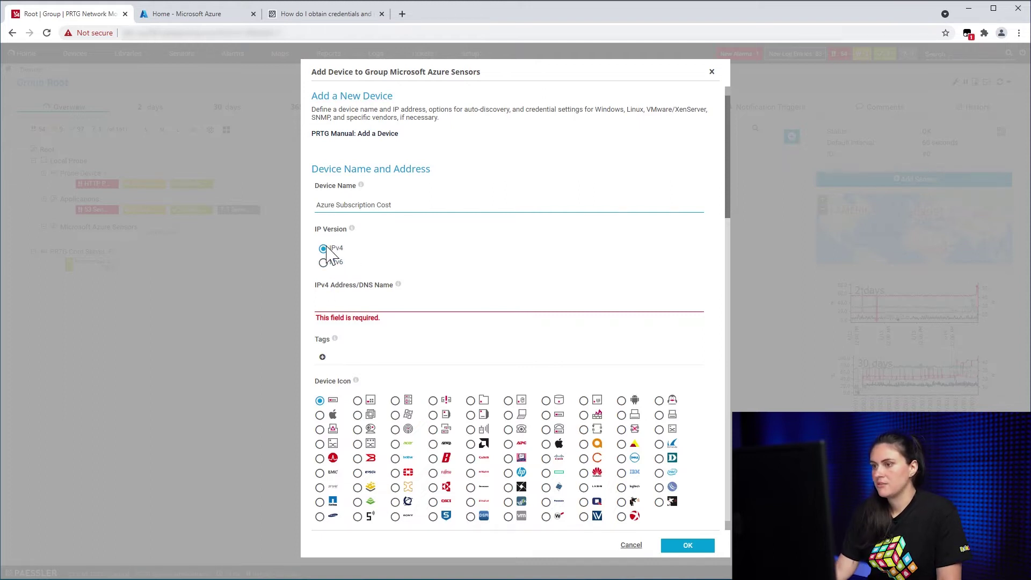
click(339, 305)
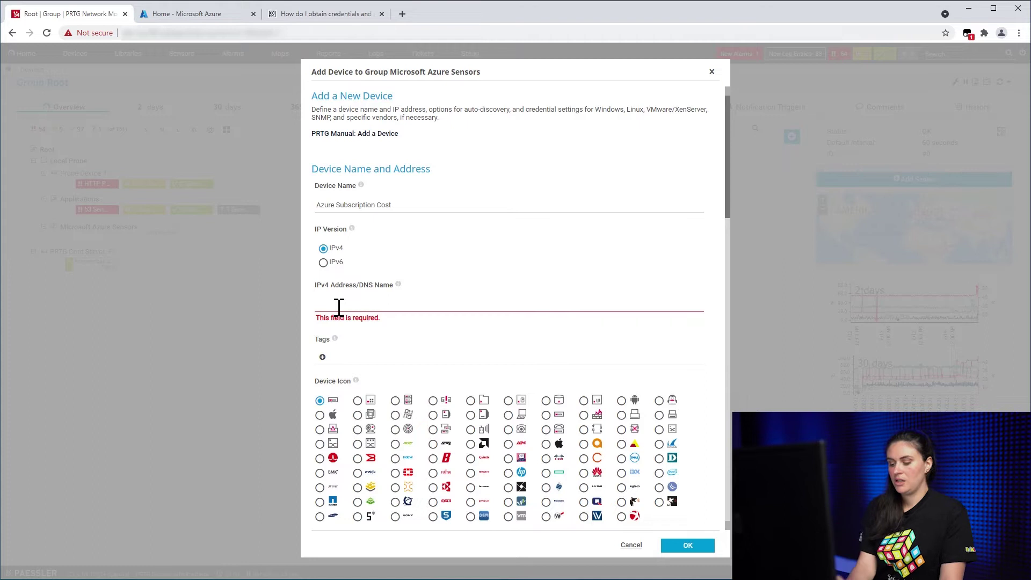
text(localhost)
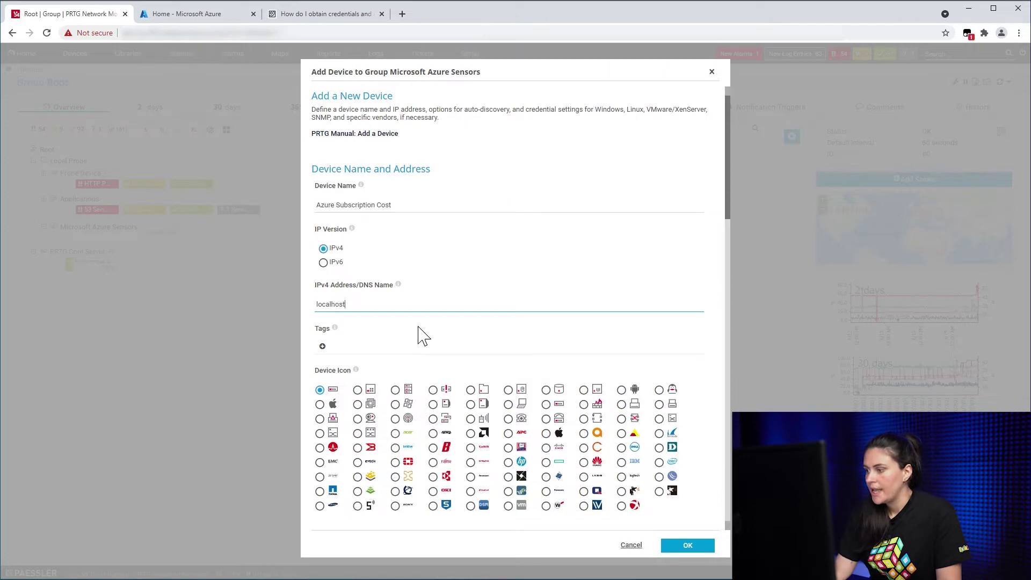
Step: Turn off Microsoft Azure credential inheritance on the new device, then go to the Azure portal
scroll(454, 278, down, 9)
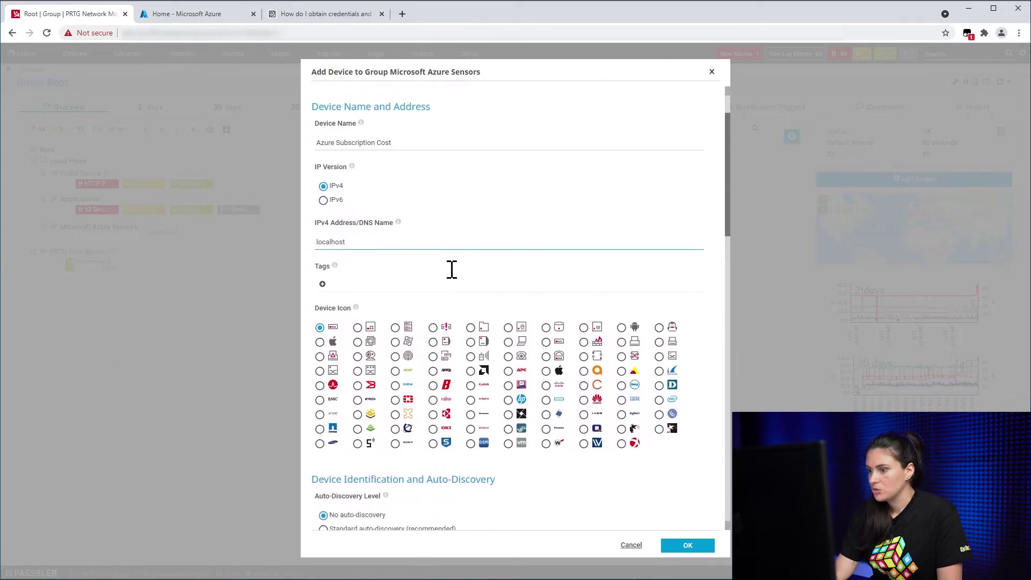
scroll(472, 394, down, 6)
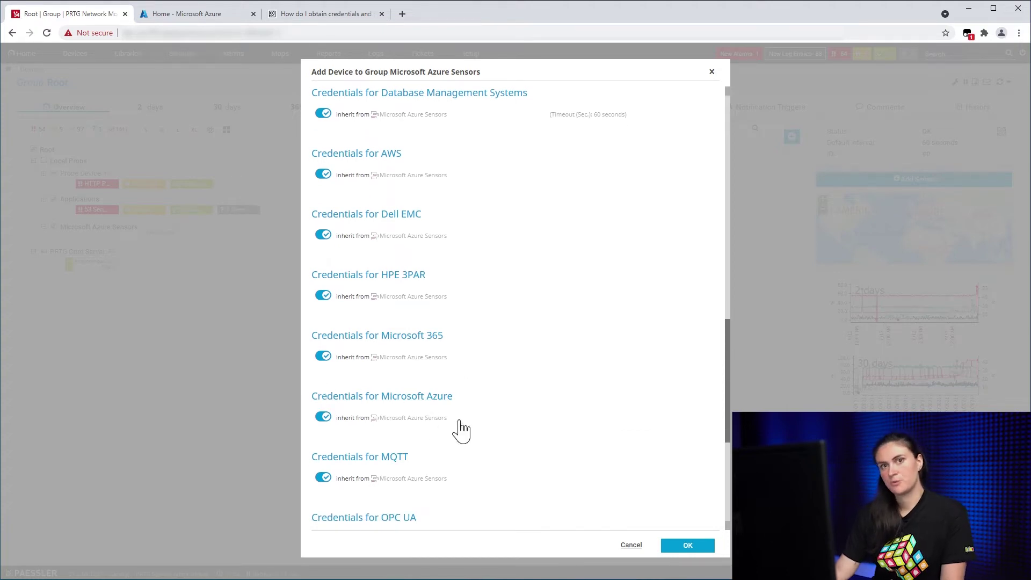
click(323, 418)
scroll(571, 444, down, 2)
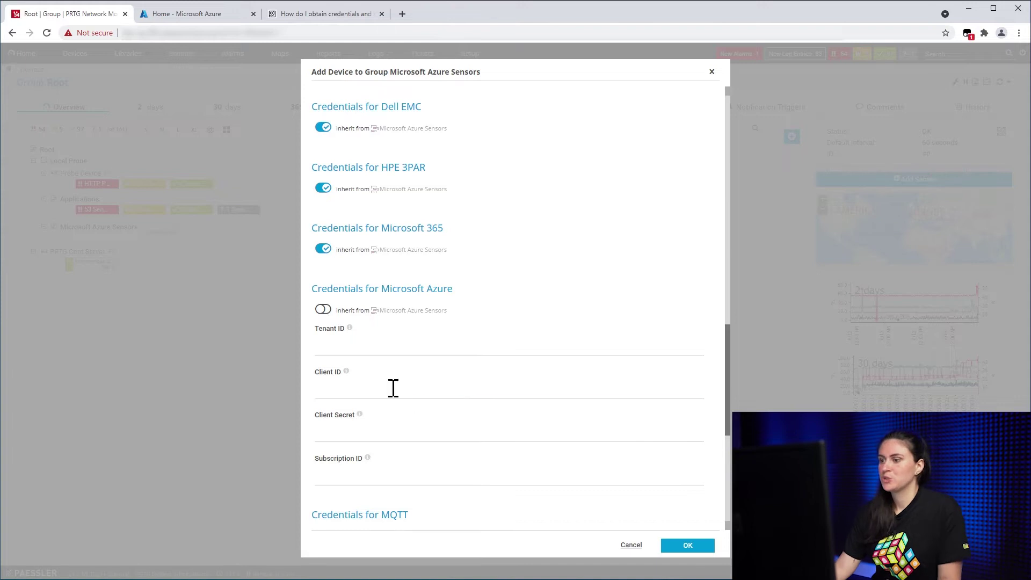
click(182, 18)
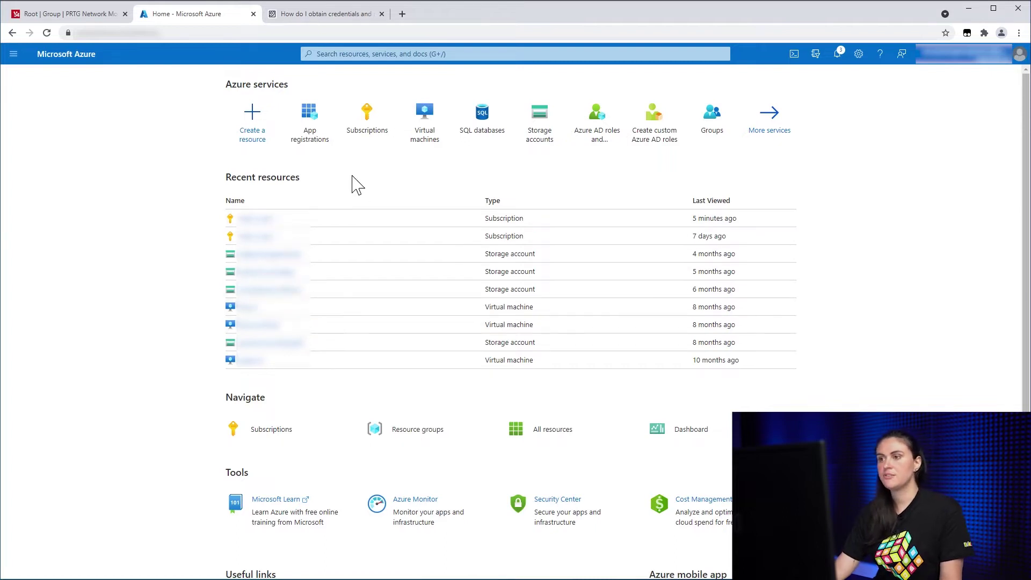
click(316, 124)
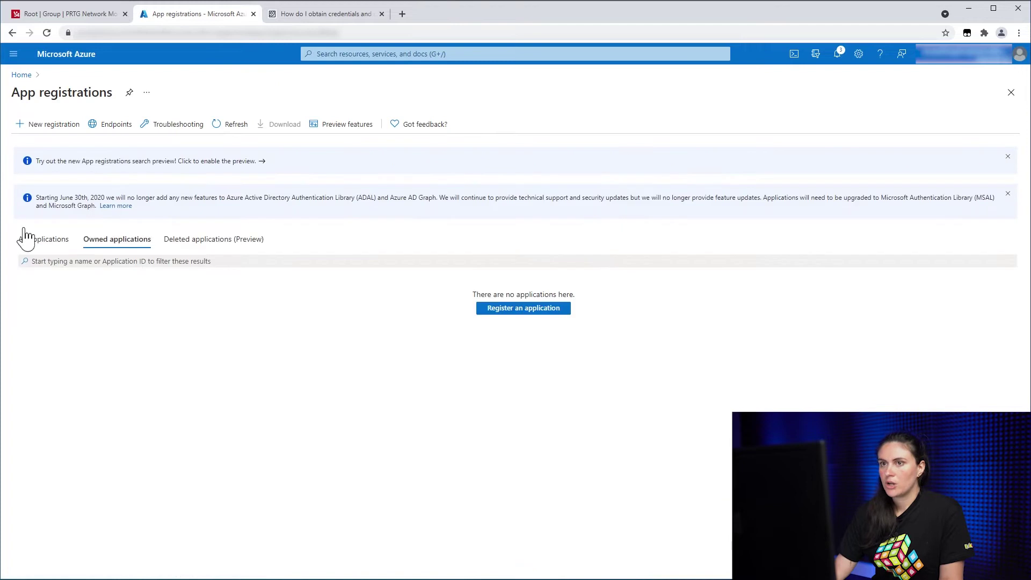
click(36, 129)
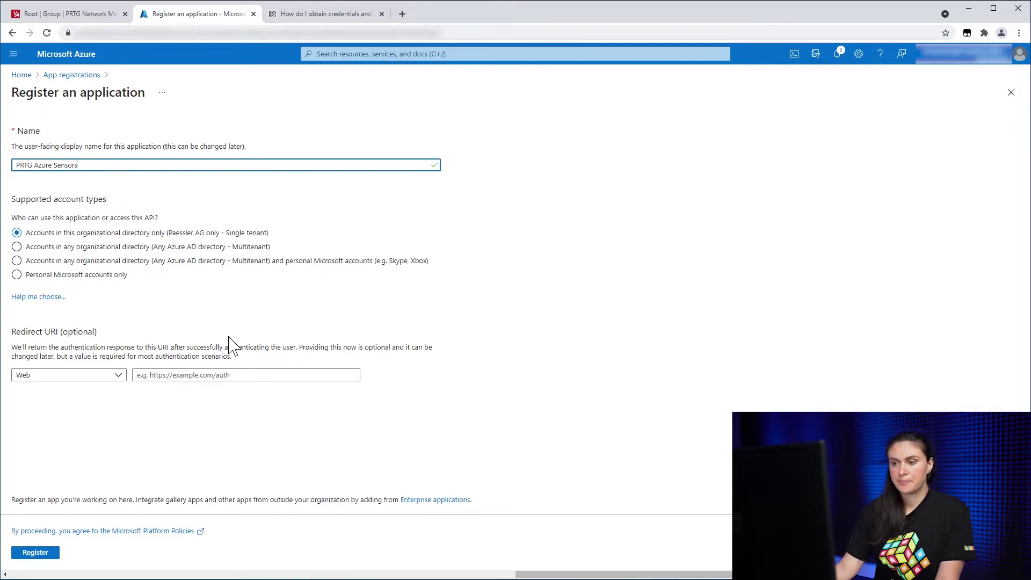
click(217, 375)
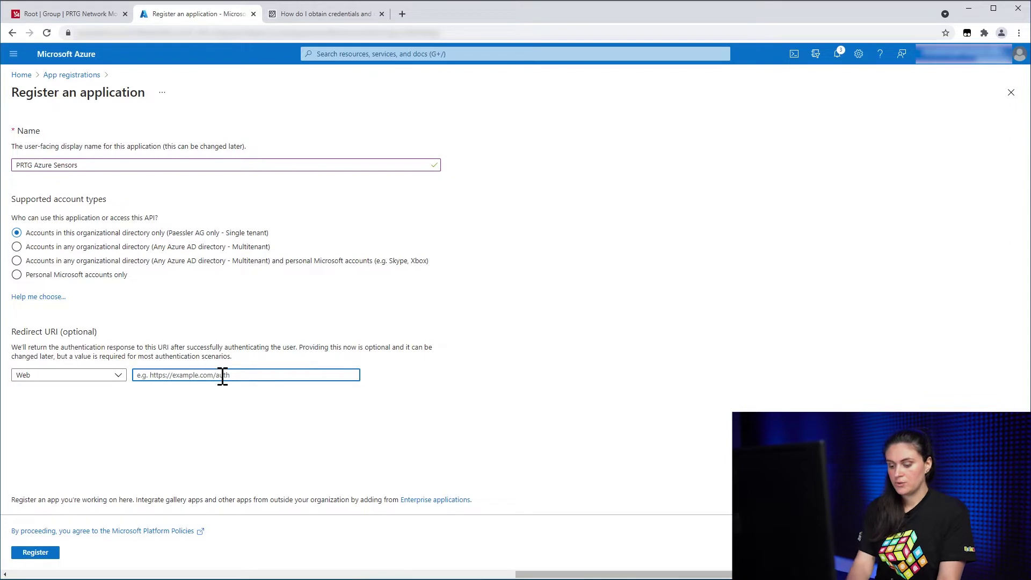
text(https://log)
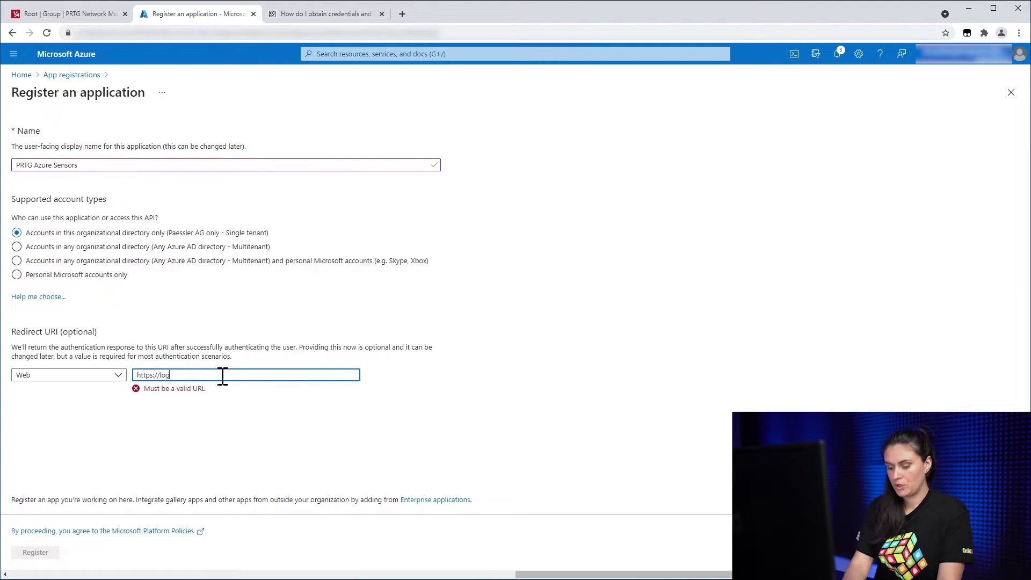
text(in.windows.net)
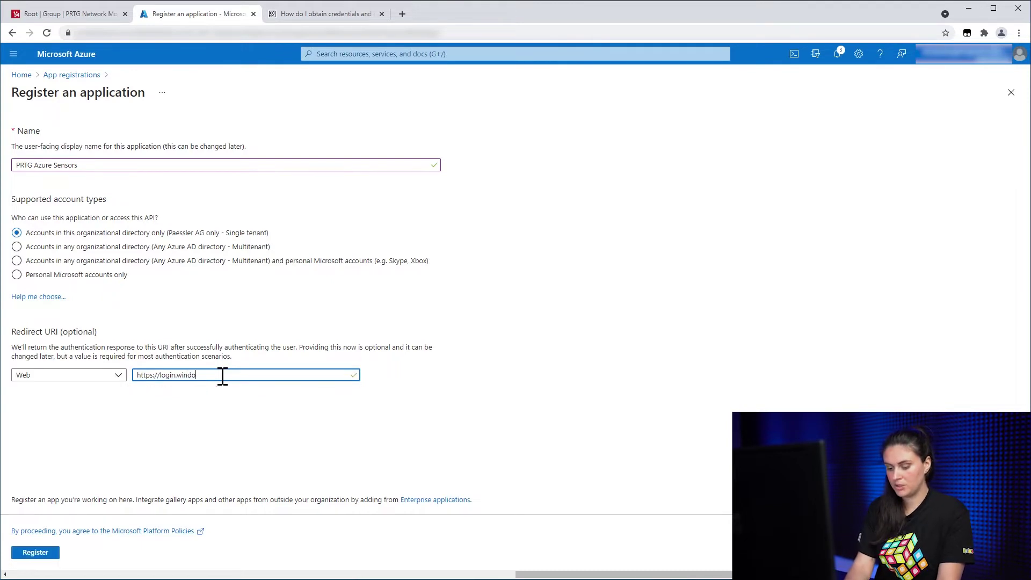
click(33, 554)
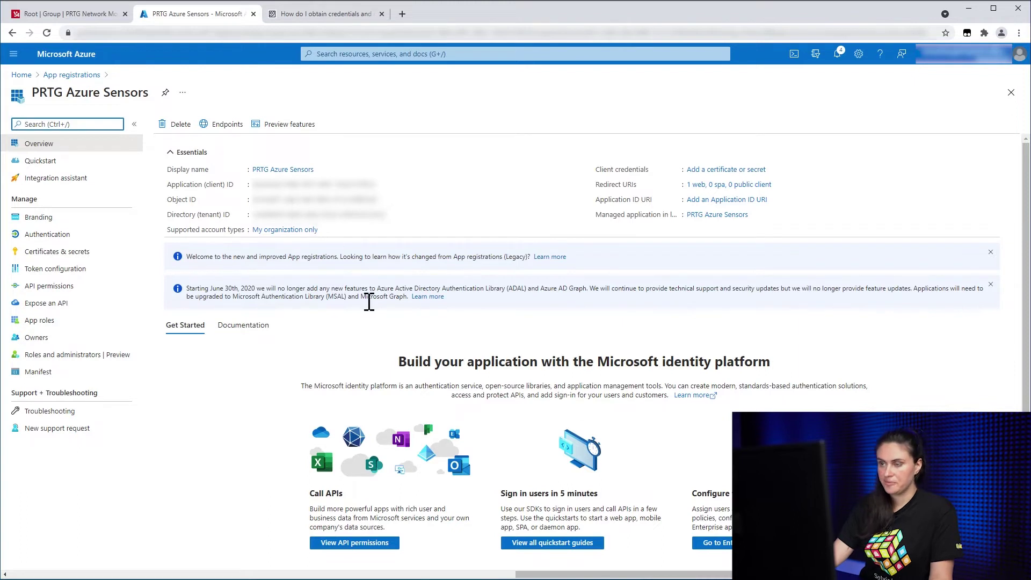
Step: Copy the app's Directory (tenant) ID into PRTG's Tenant ID field
click(392, 217)
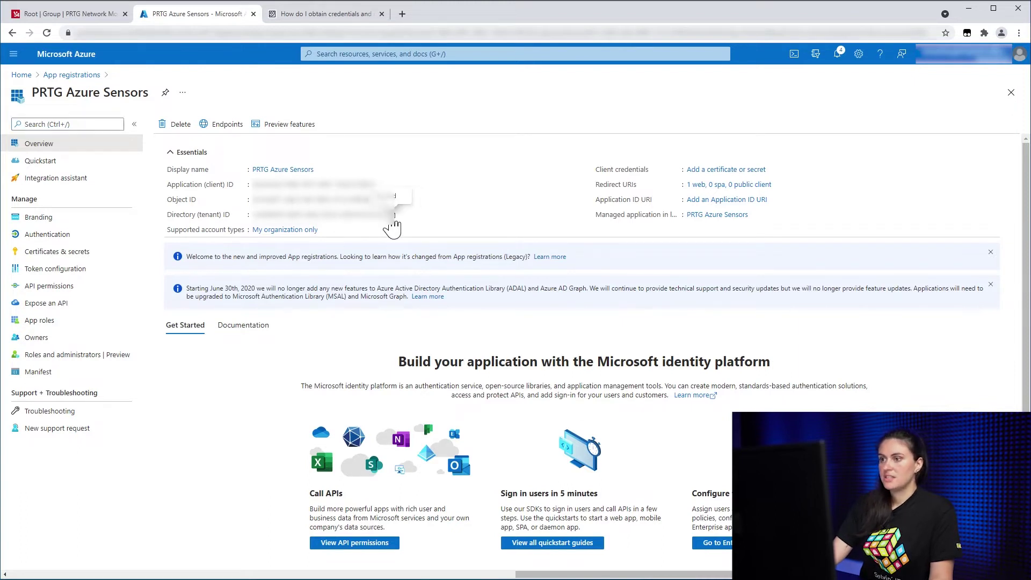
click(78, 16)
click(329, 348)
key(ctrl+v)
Step: Copy the app's Application (client) ID into PRTG's Client ID field
click(173, 16)
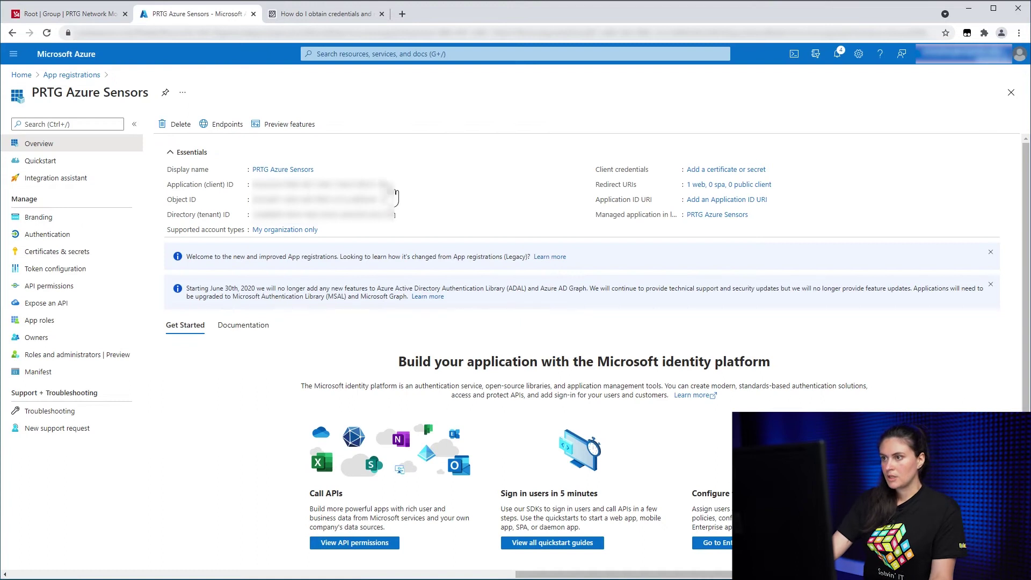
click(385, 184)
click(79, 16)
click(371, 396)
key(ctrl+v)
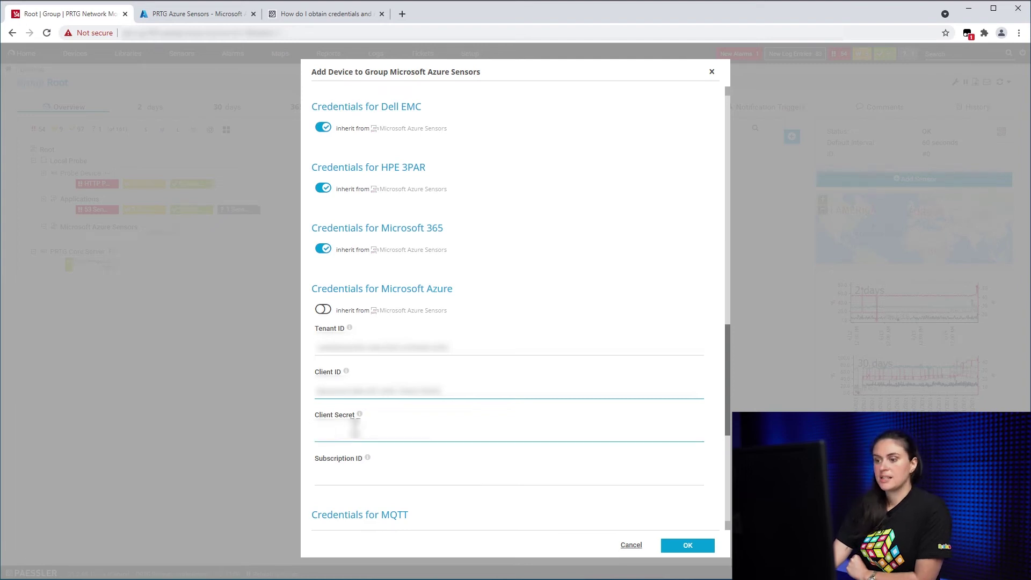
click(159, 16)
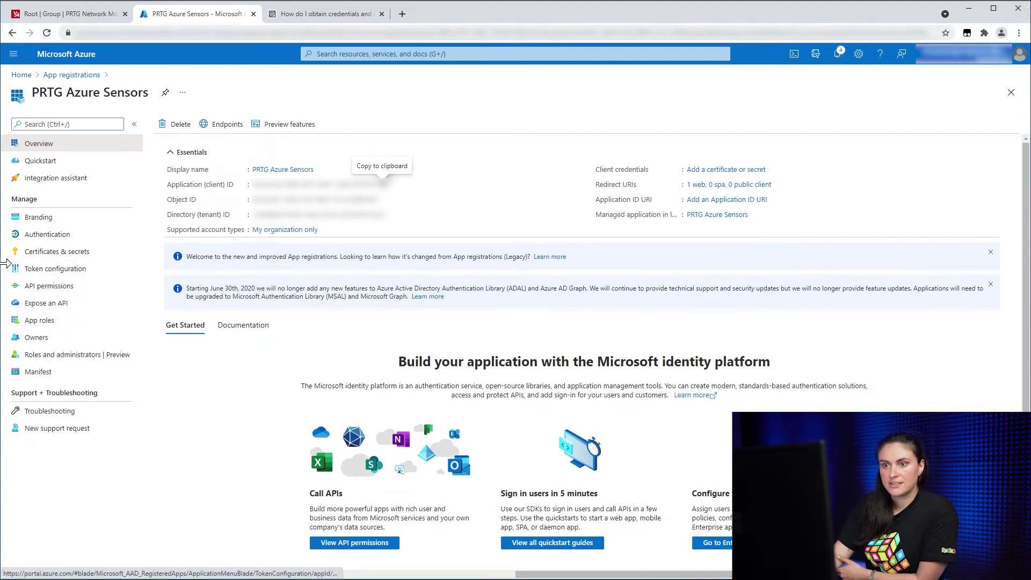
Step: Create a client secret named 'PRTG Azure Sensors Secret' for the app
click(69, 255)
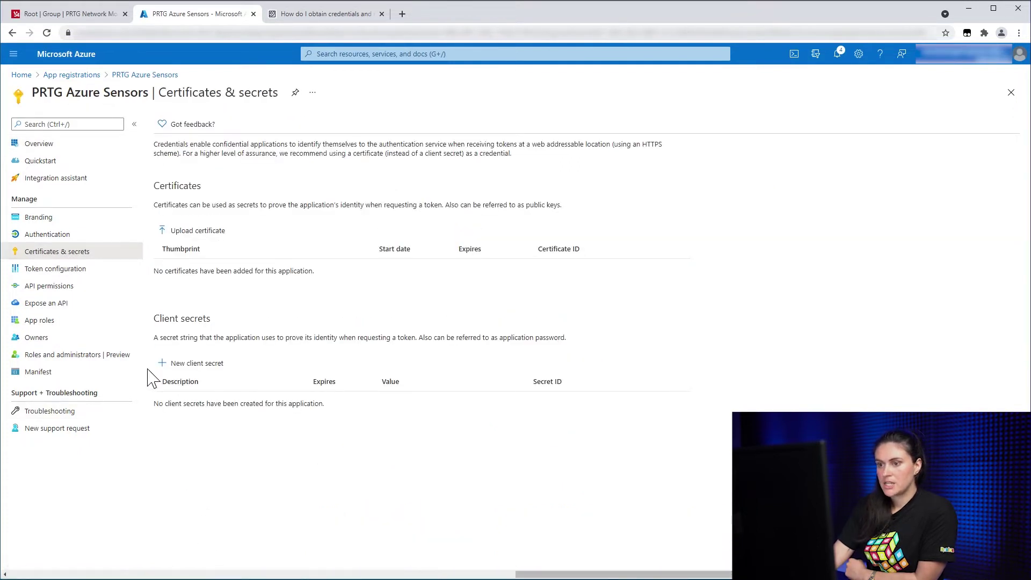
click(197, 364)
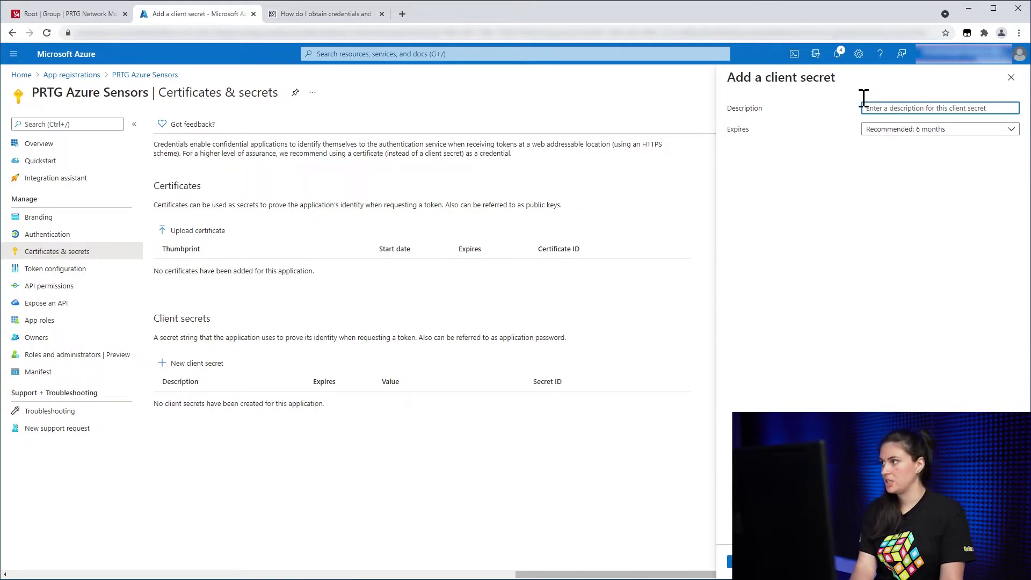
text(PRTG Azure Sensors Secret)
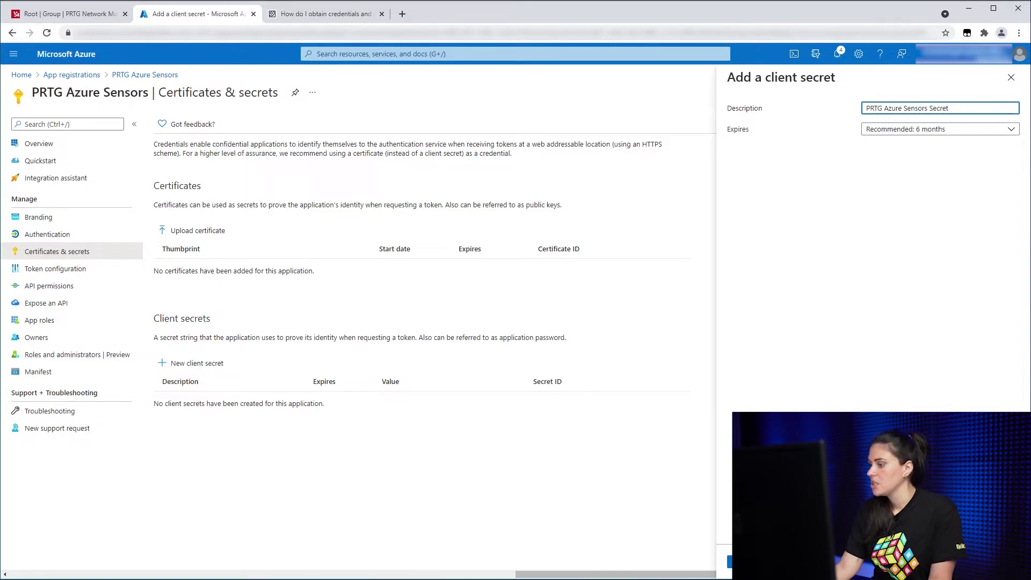
click(743, 562)
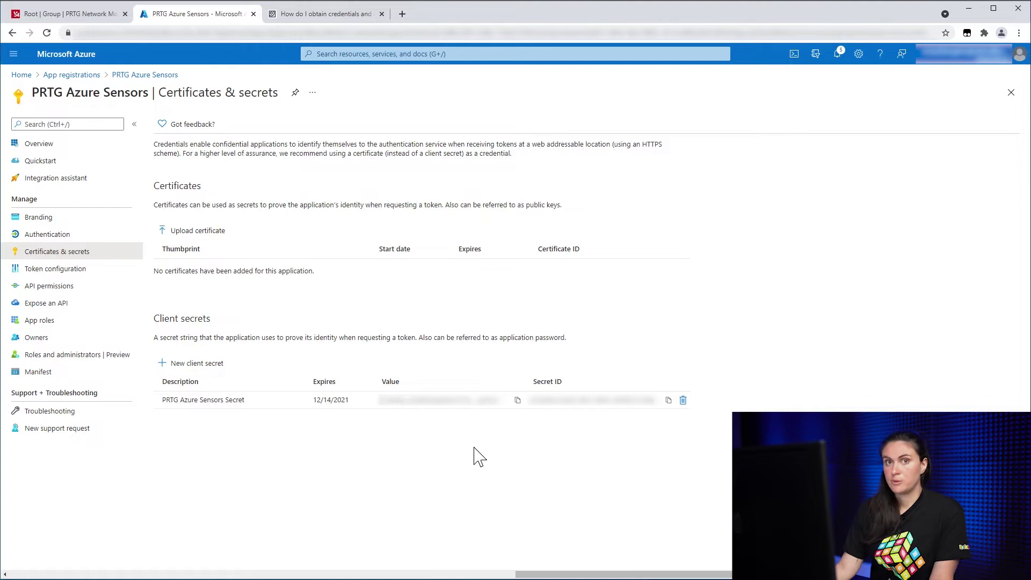
Step: Copy the new secret's value into PRTG's Client Secret field
click(517, 400)
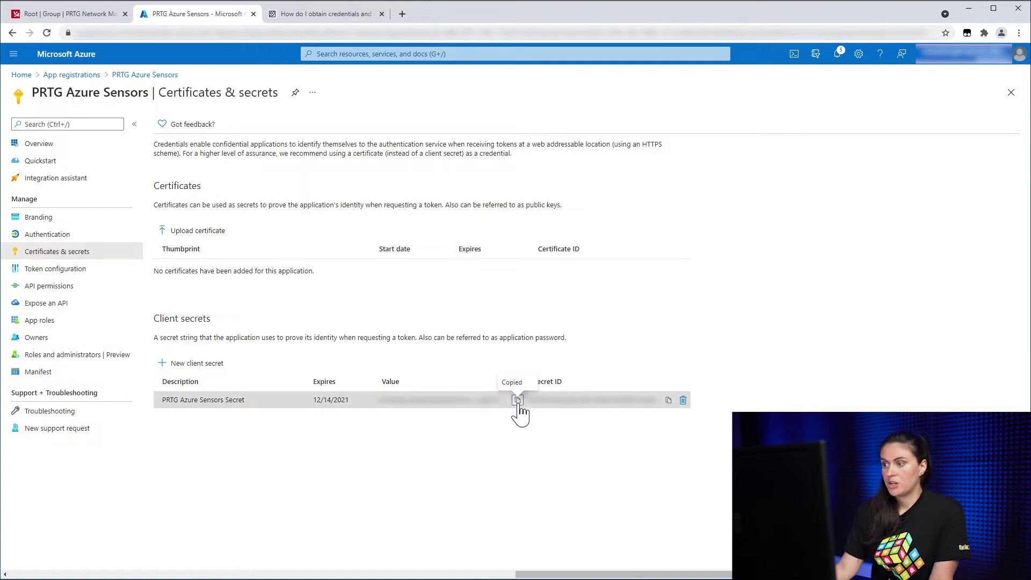
click(89, 13)
click(378, 435)
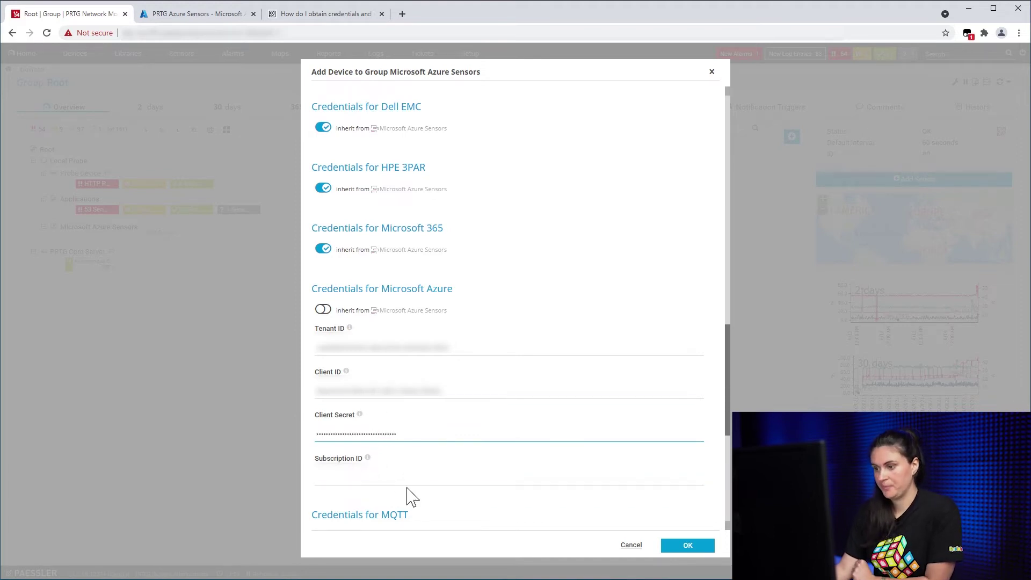
click(320, 475)
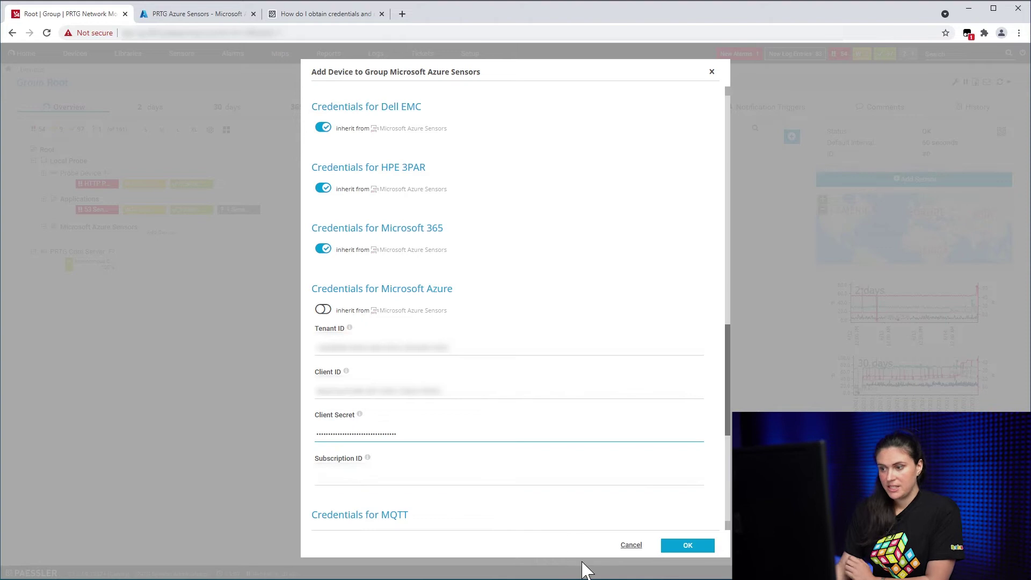
click(181, 16)
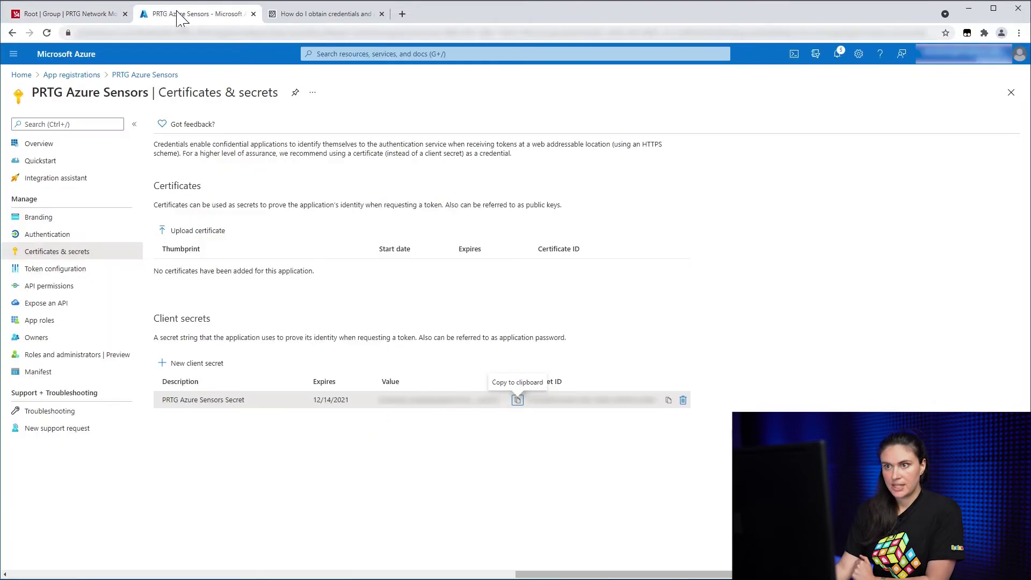
Step: Start Add custom role from the PAYG-Dev1 subscription's Access control (IAM)
click(22, 75)
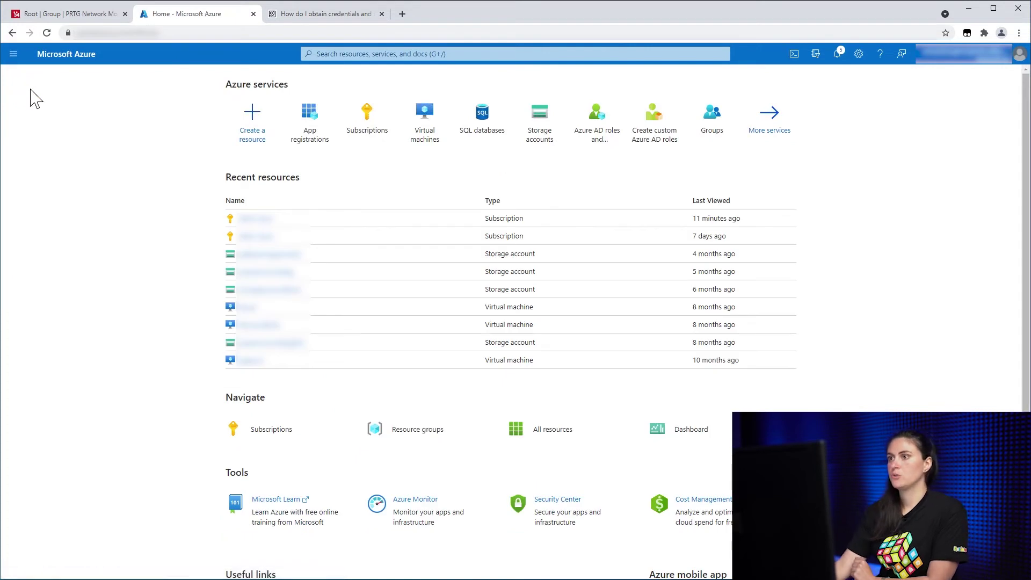
click(365, 118)
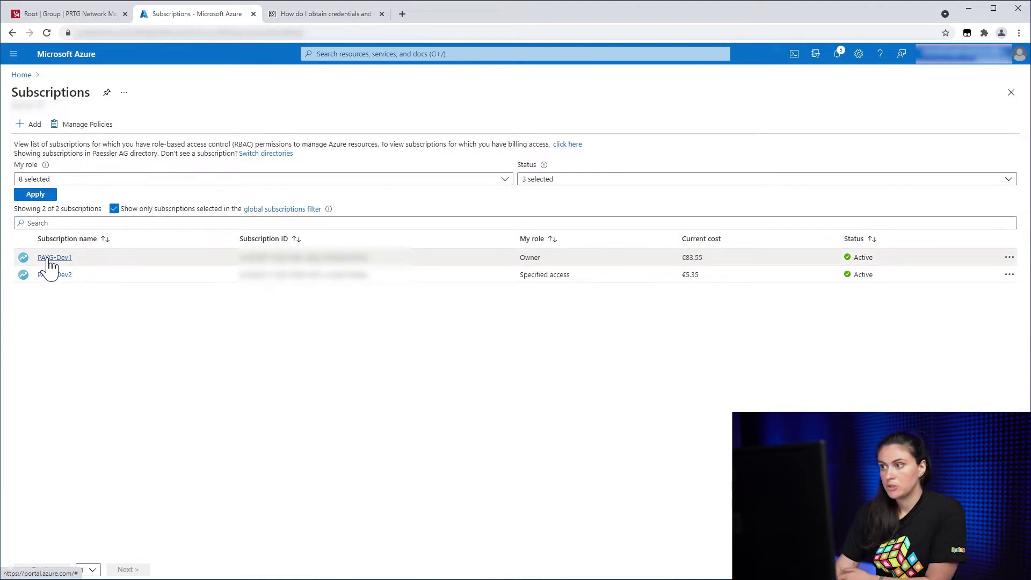
click(53, 258)
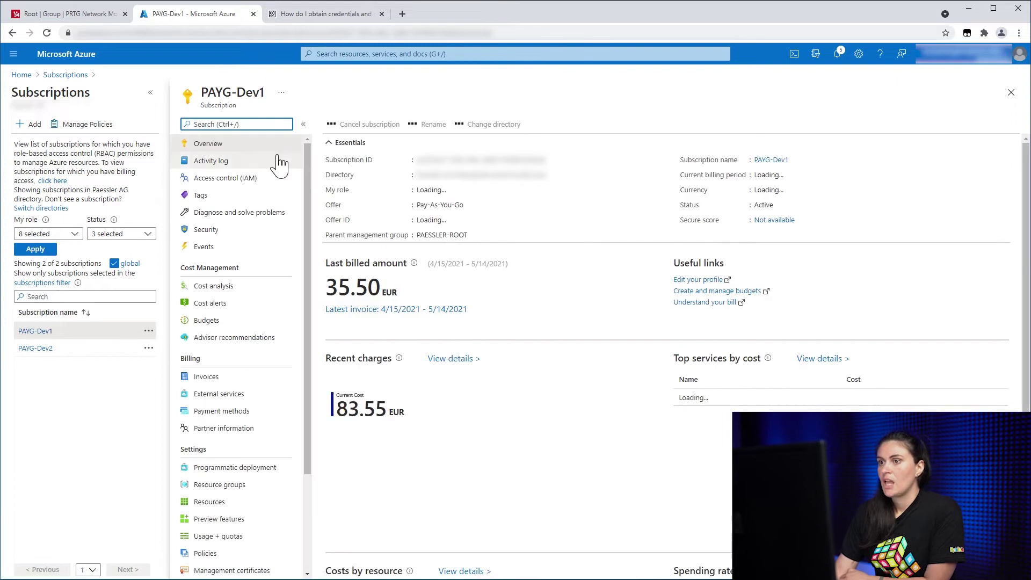
click(218, 183)
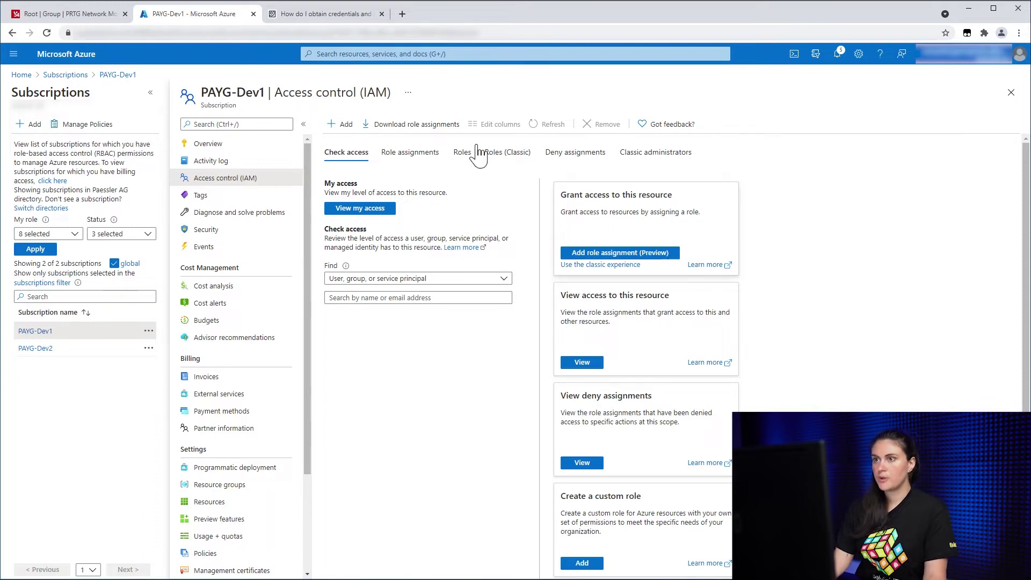
click(347, 126)
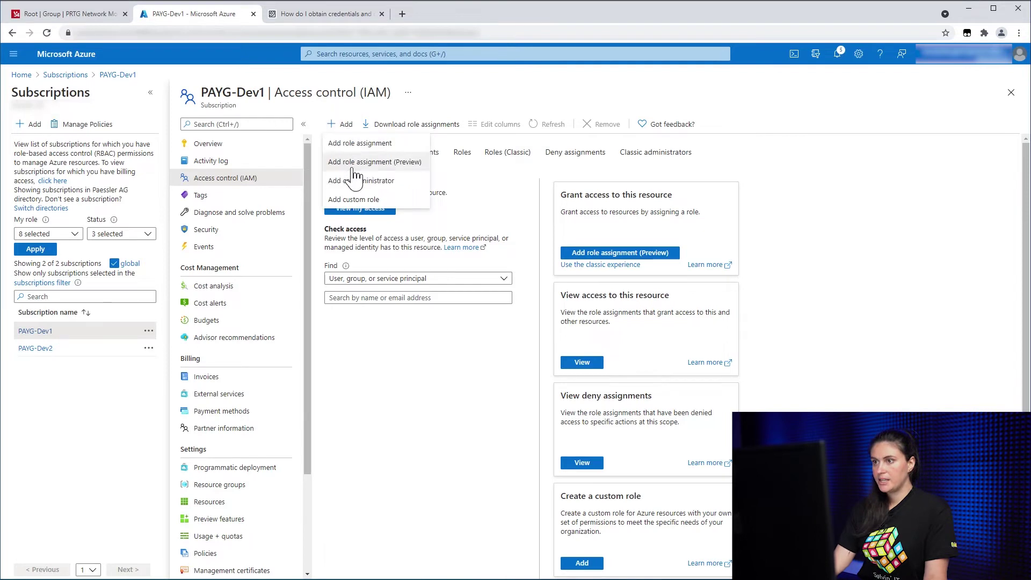
click(354, 200)
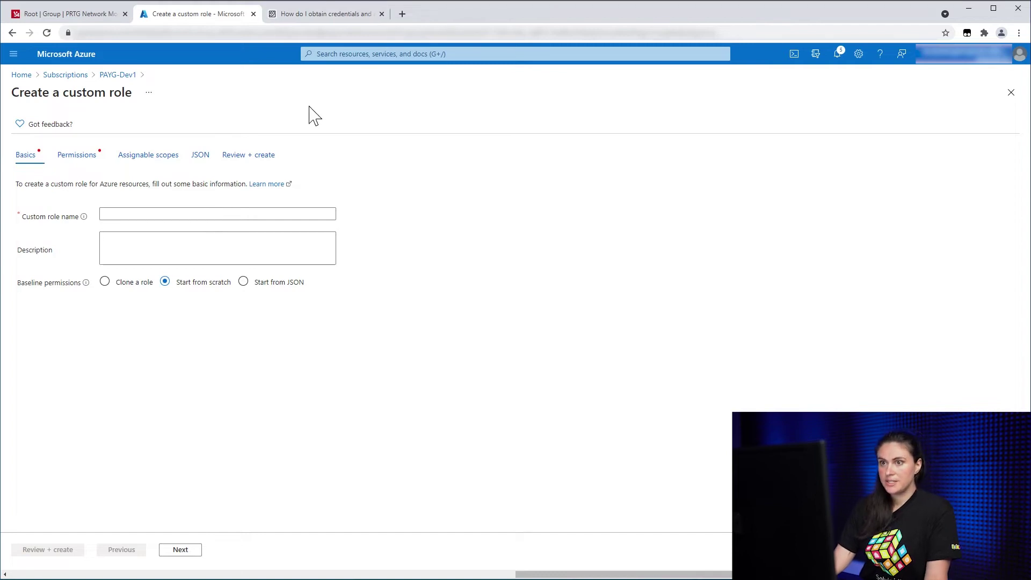
Step: Select the Subscription Cost sensor's role JSON block in the Paessler KB article
click(308, 14)
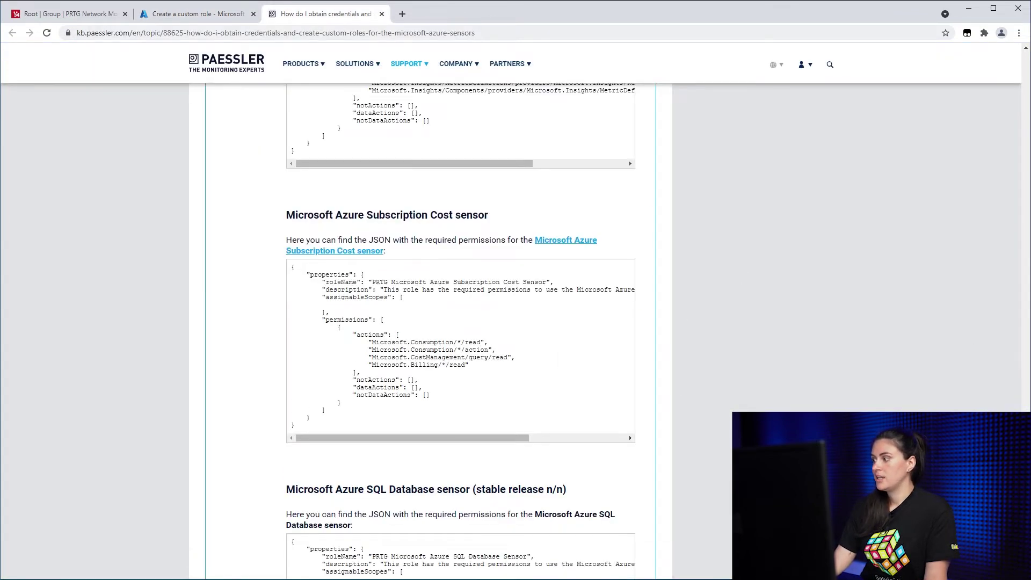
scroll(1010, 265, up, 20)
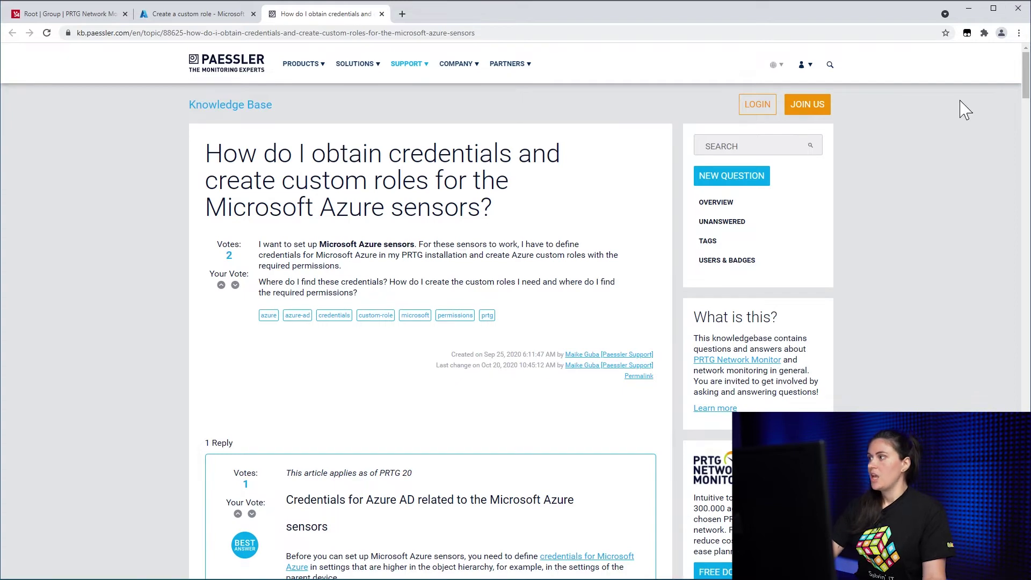
drag(1027, 69, 1027, 495)
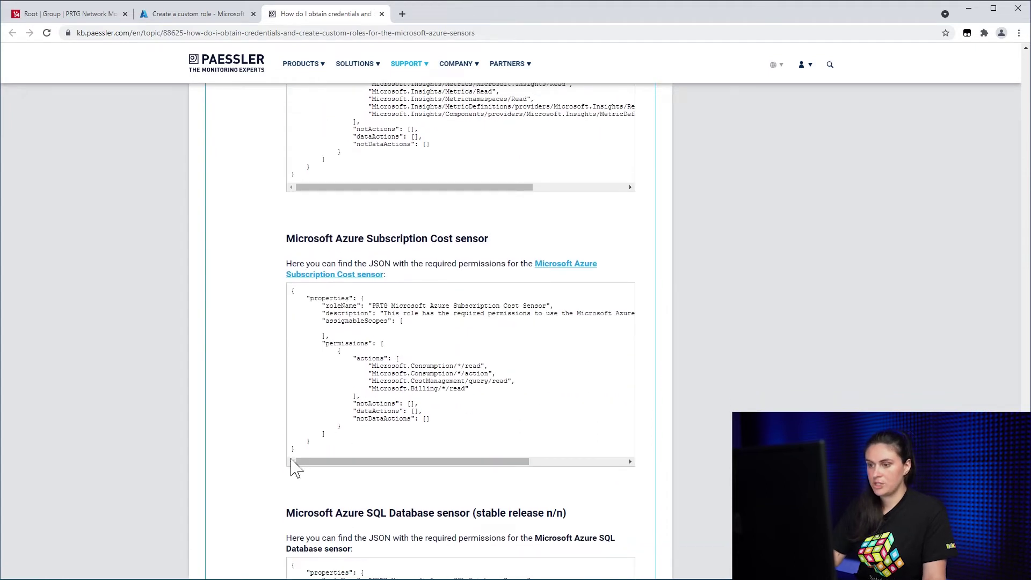
drag(294, 454, 277, 295)
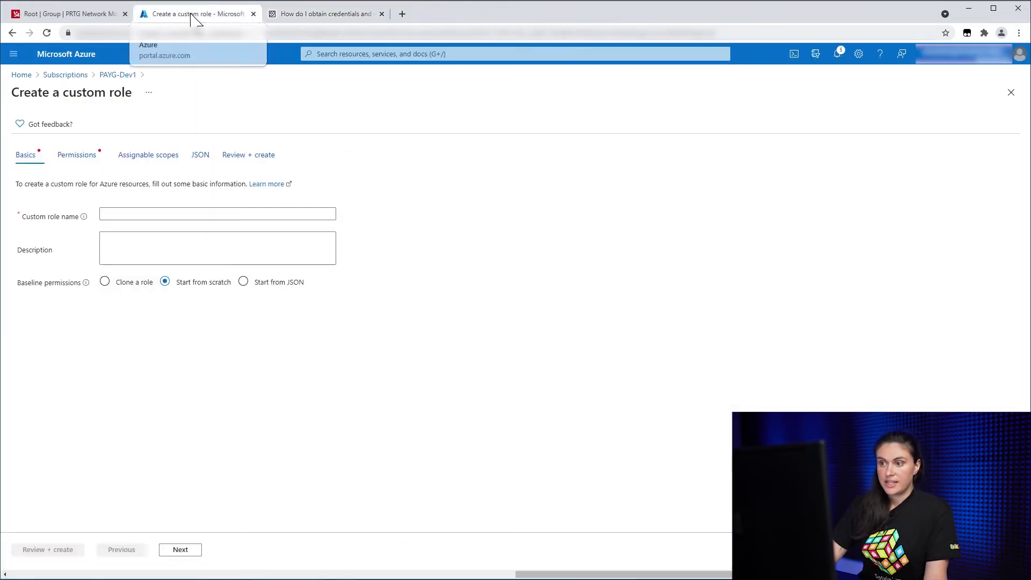
Step: Start the custom role from the JSON file 'Microsoft Azure Subscription Cost.txt'
click(193, 16)
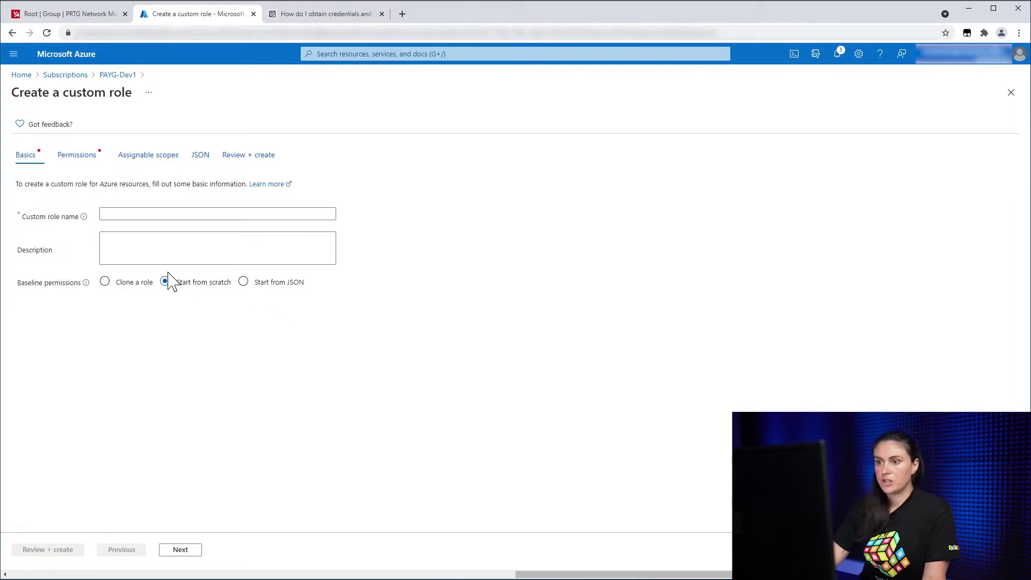
click(260, 289)
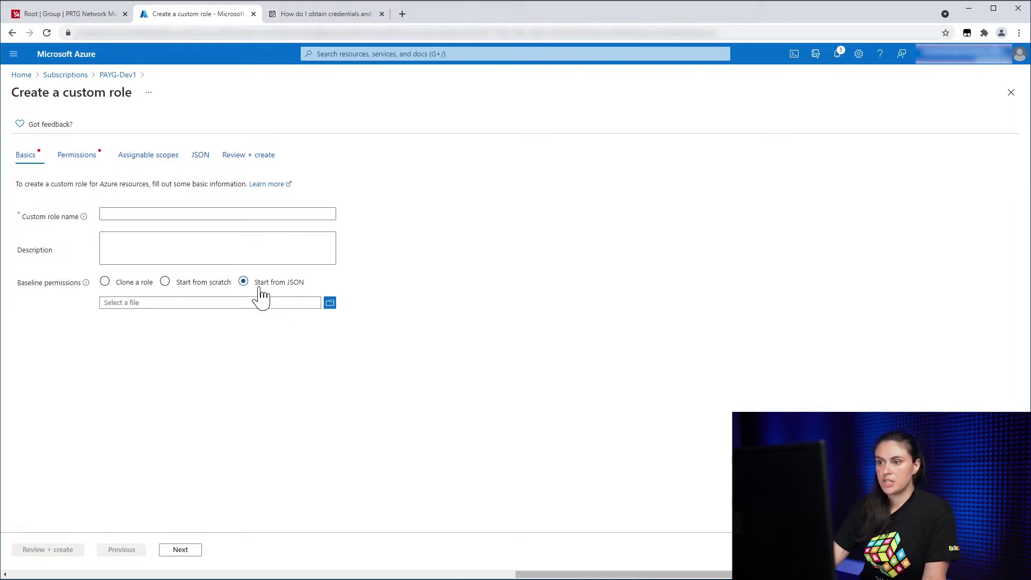
click(329, 305)
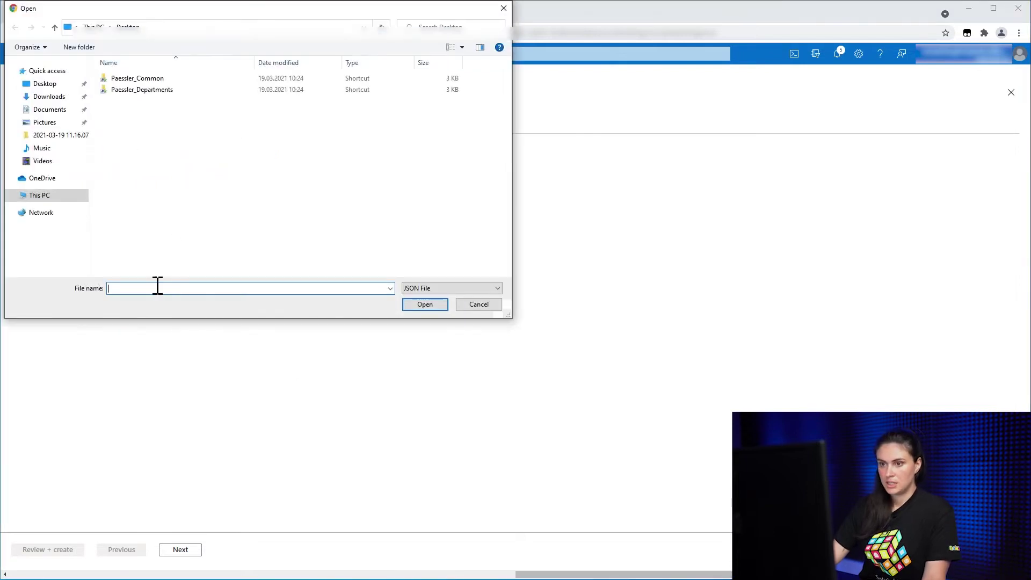
text(M)
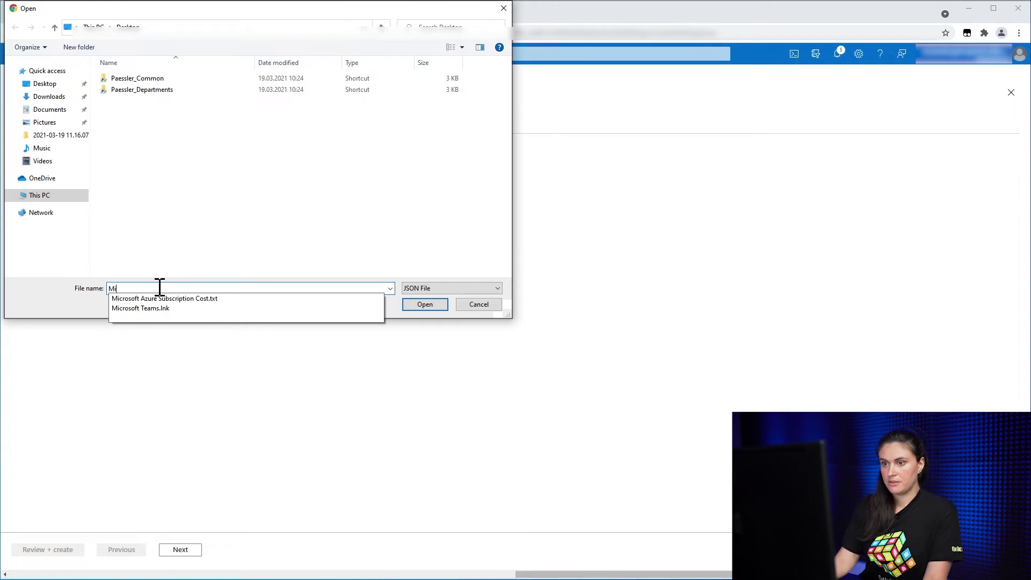
text(i)
click(350, 298)
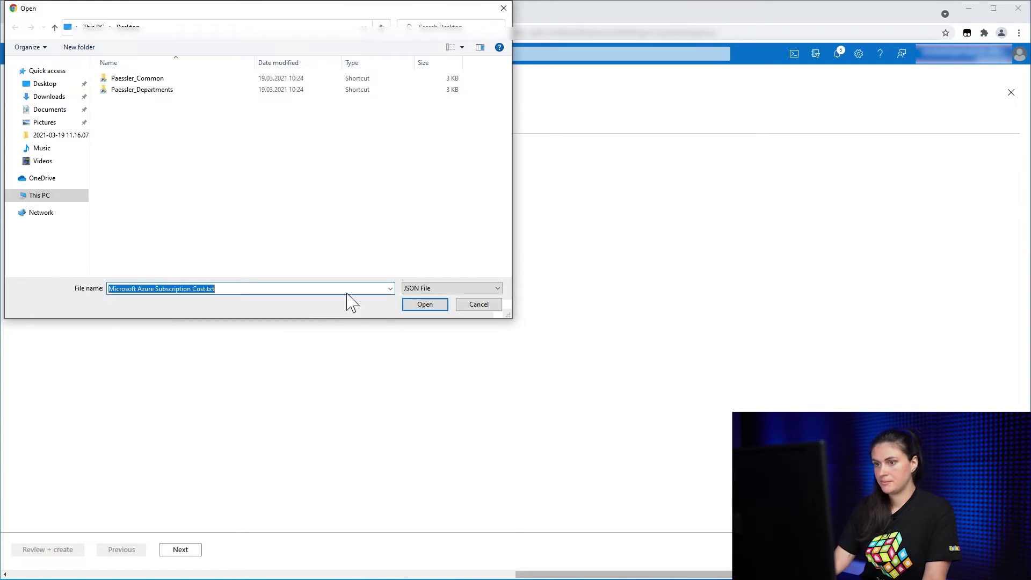
click(438, 307)
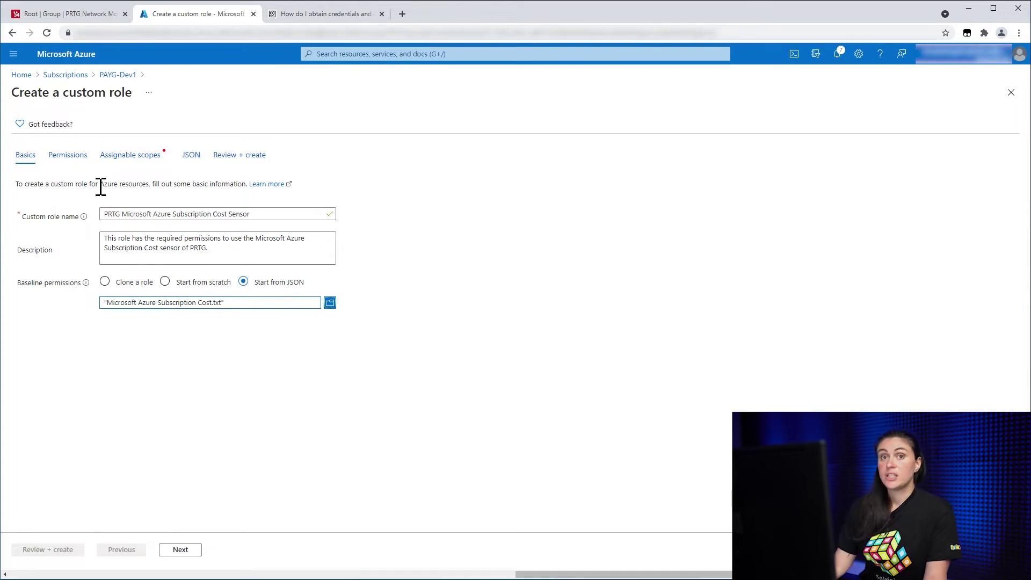
Step: Add the PAYG-Dev1 subscription as the custom role's assignable scope
click(144, 161)
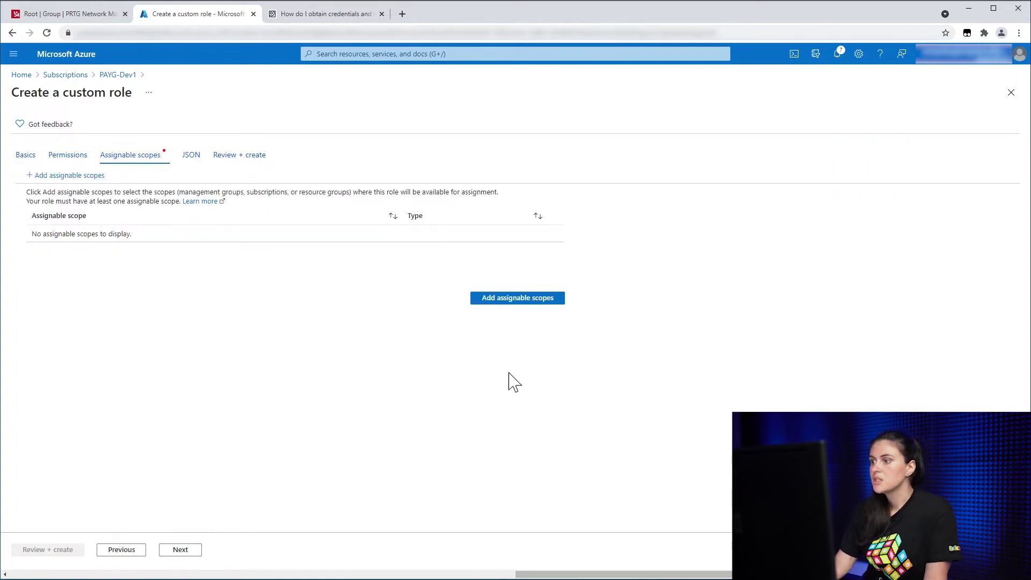
click(511, 306)
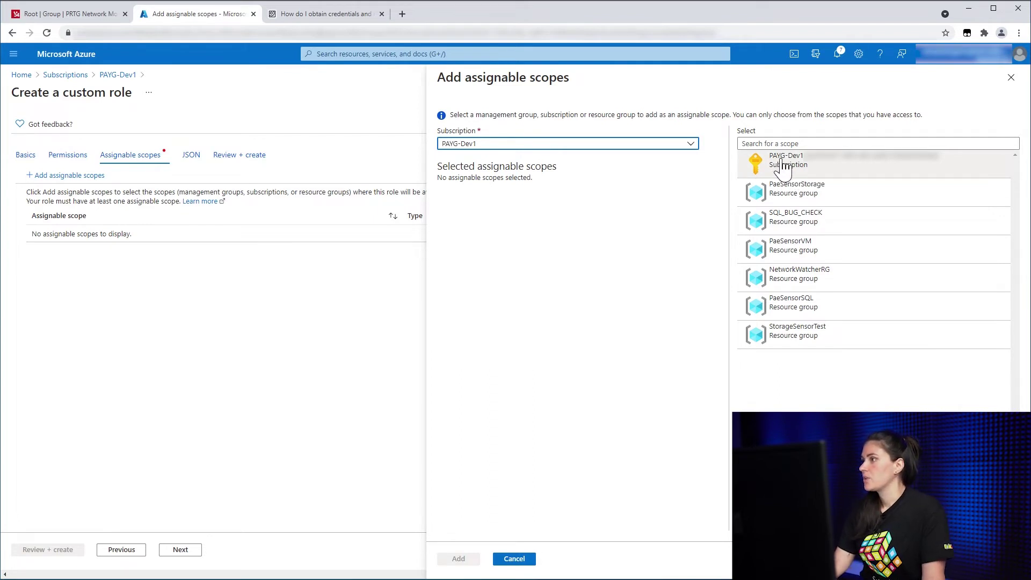
click(784, 163)
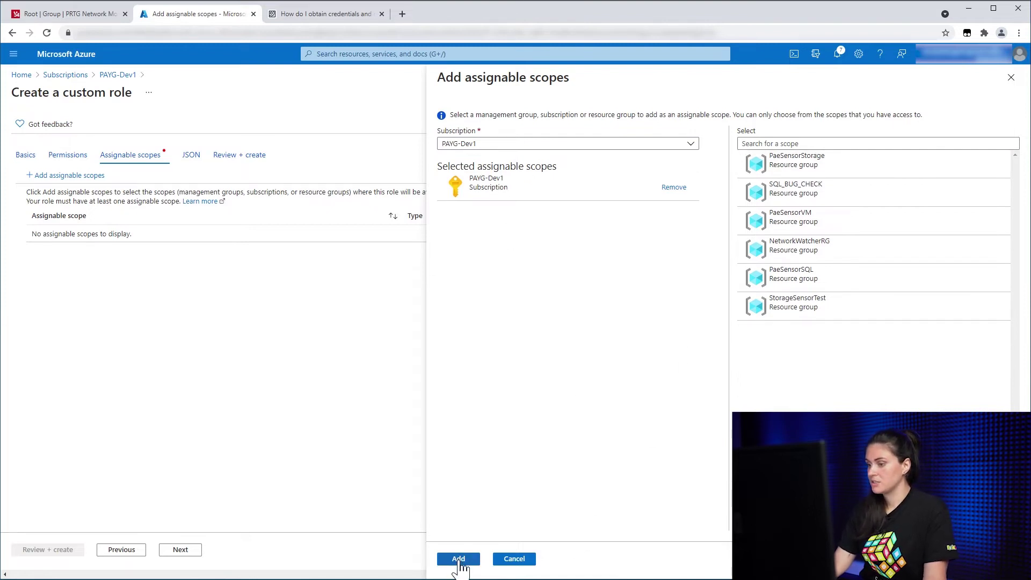
click(458, 559)
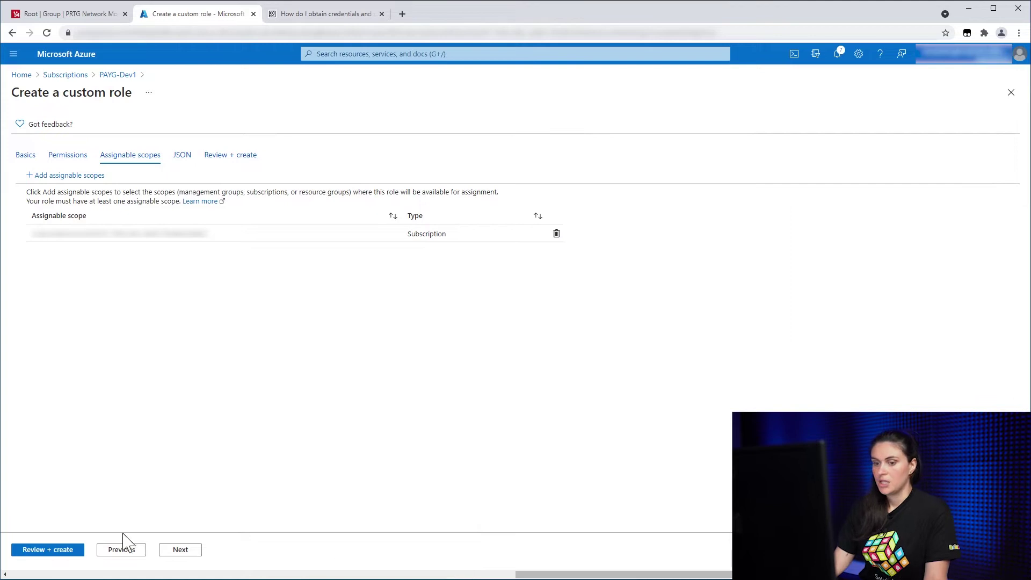
Step: Review and create the 'PRTG Microsoft Azure Subscription Cost Sensor' role, acknowledging the success message
click(60, 553)
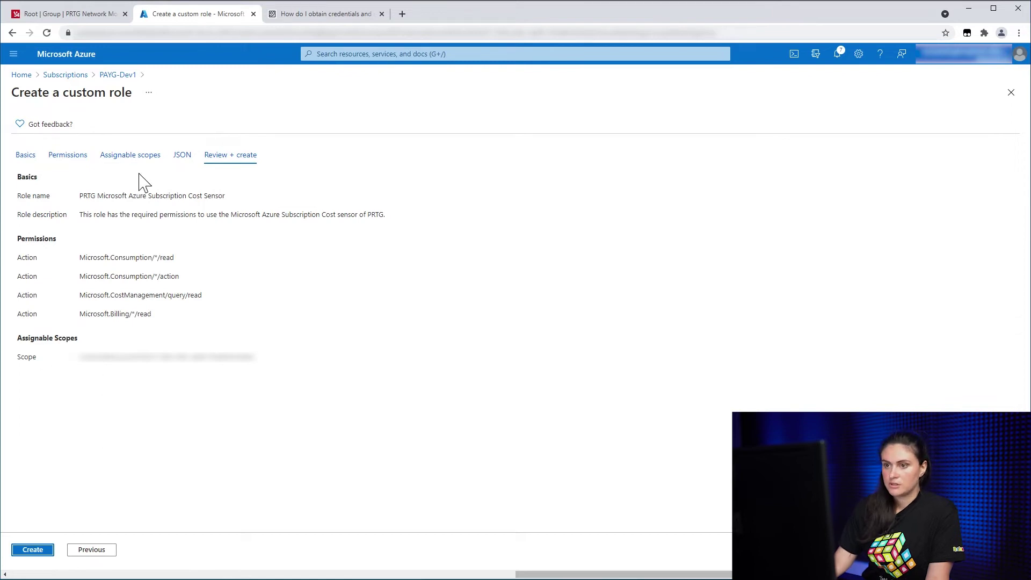
click(30, 555)
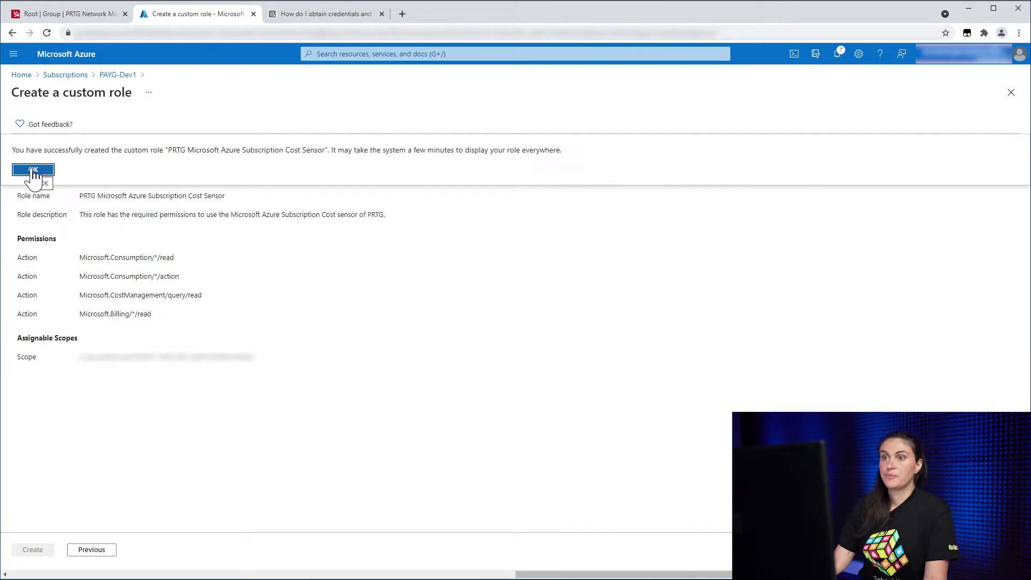
click(33, 171)
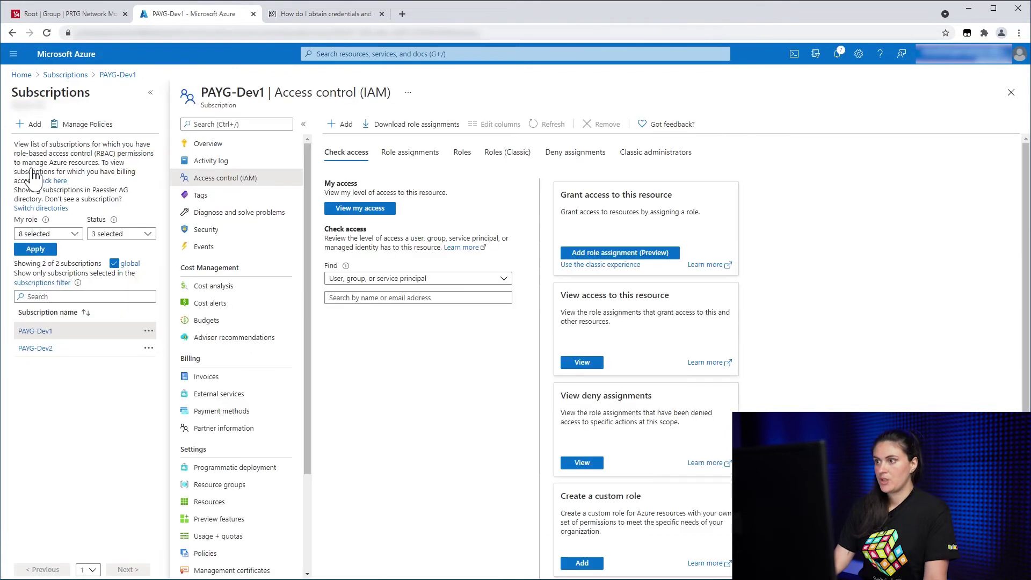
Step: Start a role assignment on PAYG-Dev1 with the PRTG Azure Subscription Cost Sensor role
click(342, 129)
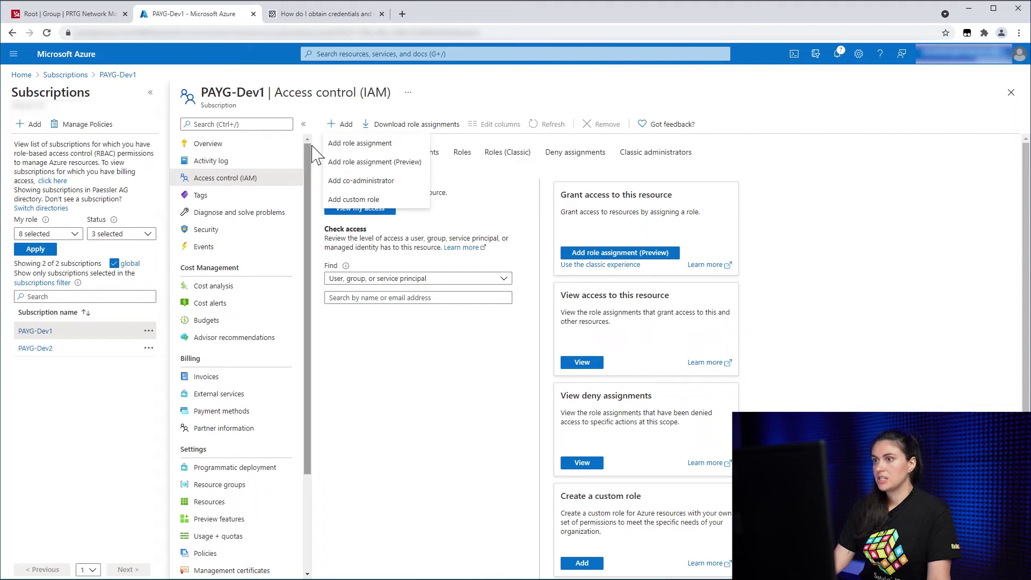
click(358, 146)
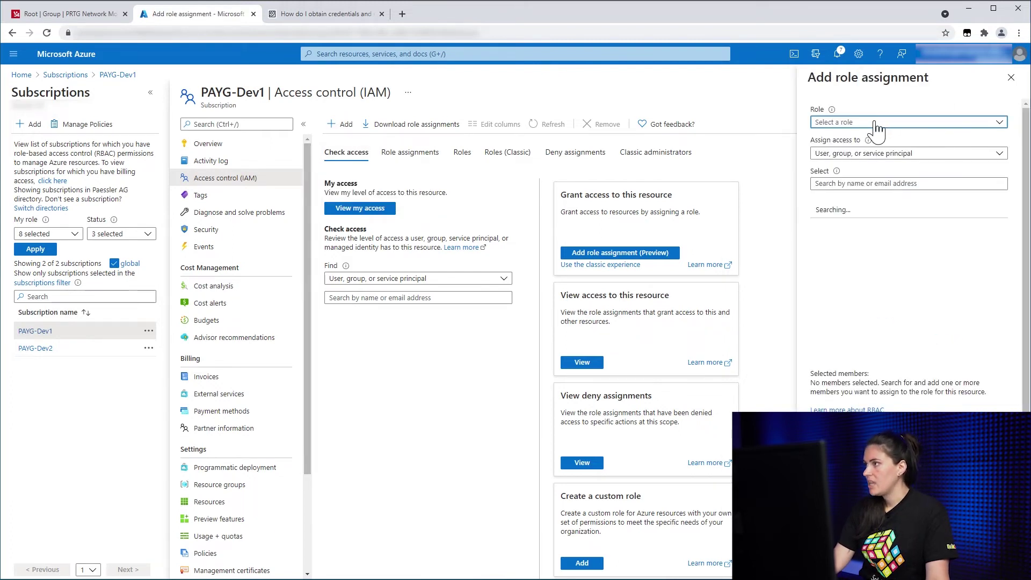
click(876, 125)
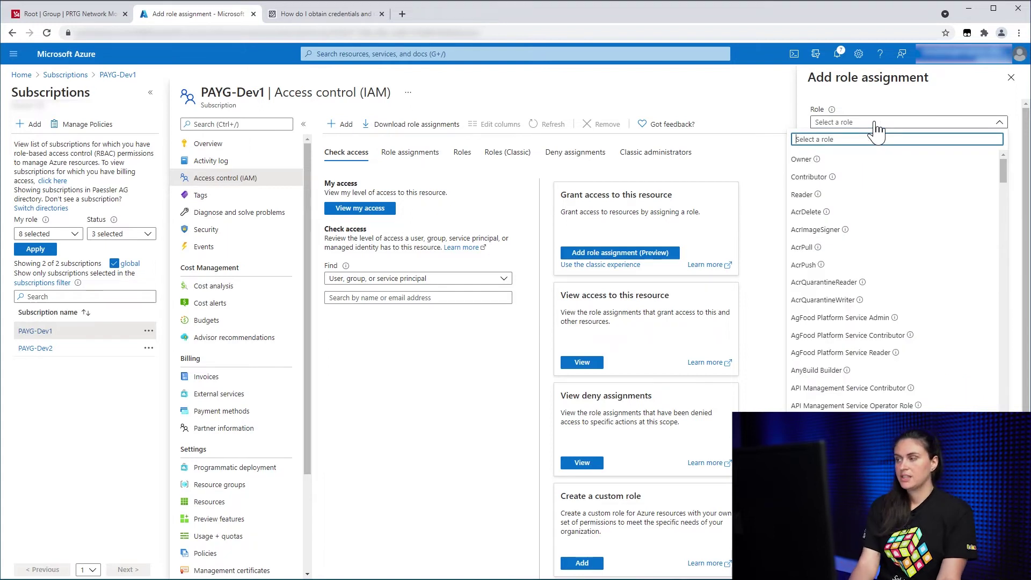
text(PRTG)
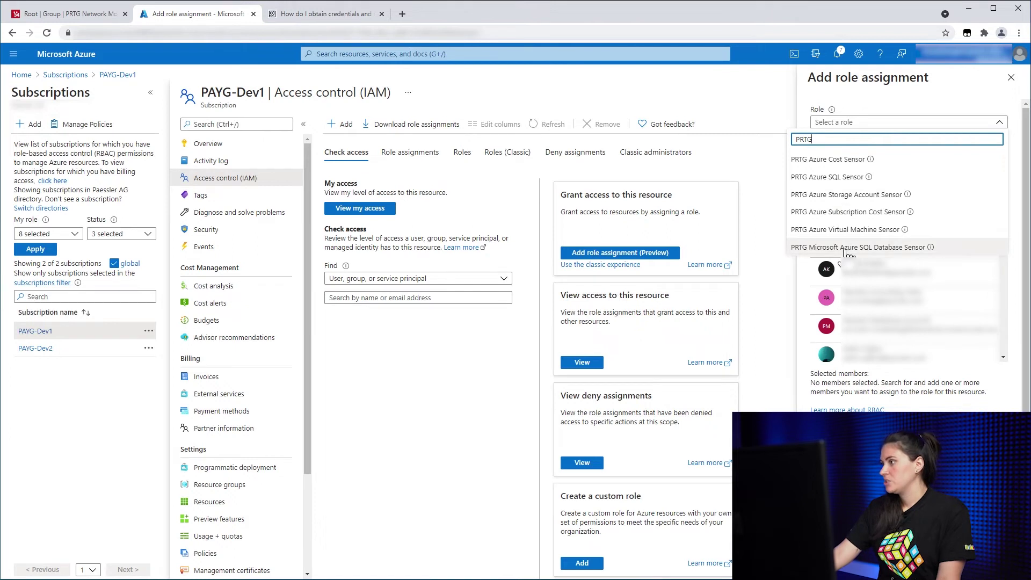
click(859, 212)
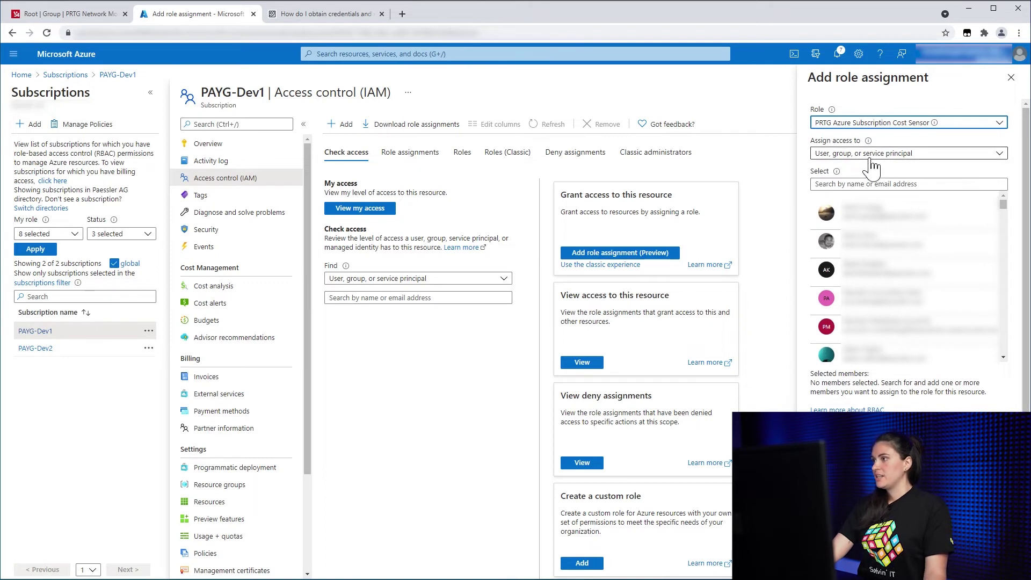
Step: Assign the role to the PRTG Azure Sensors app and return to the subscription overview
click(829, 184)
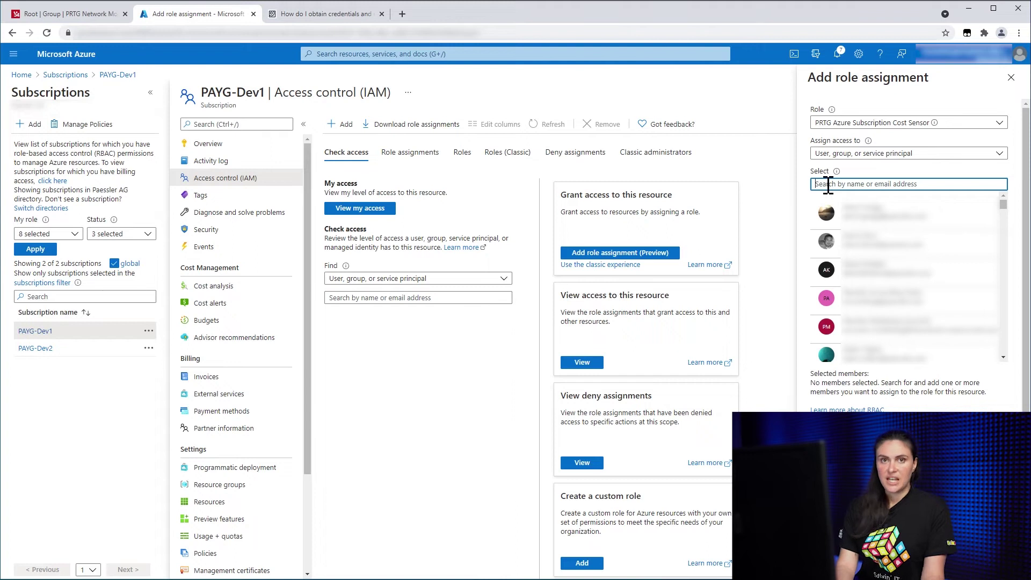
text(PRTG A)
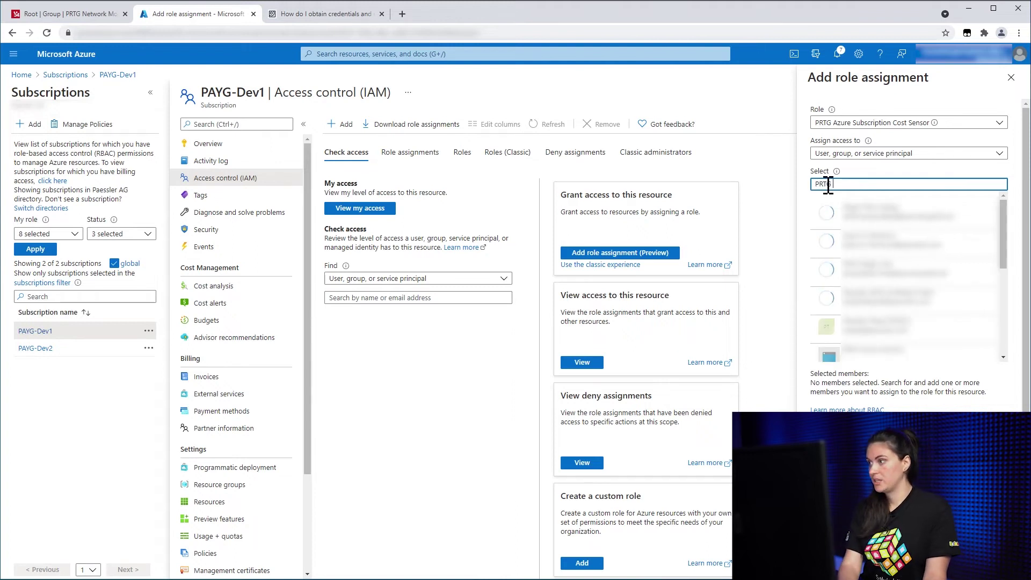
text(zu)
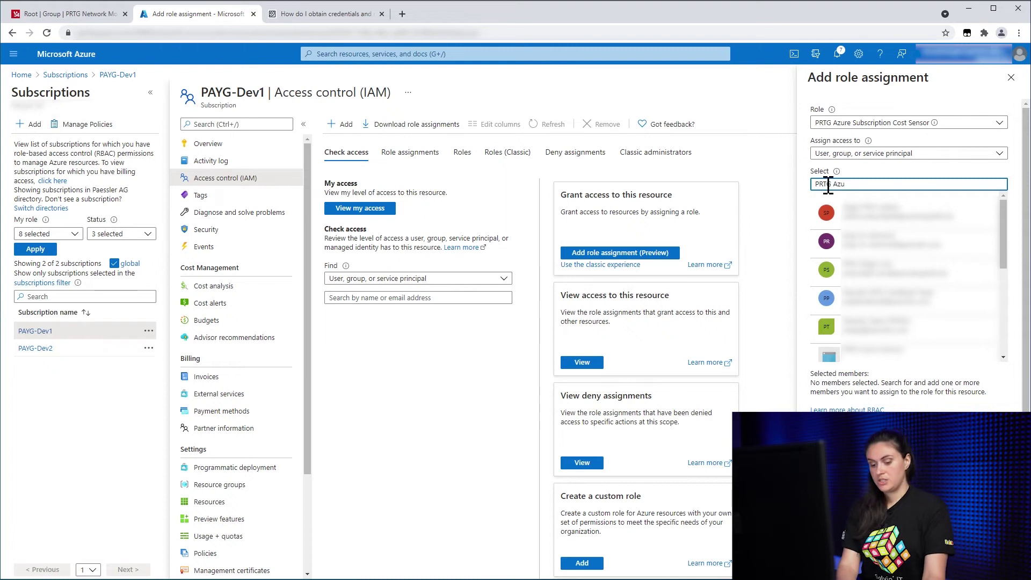
text(re Sens)
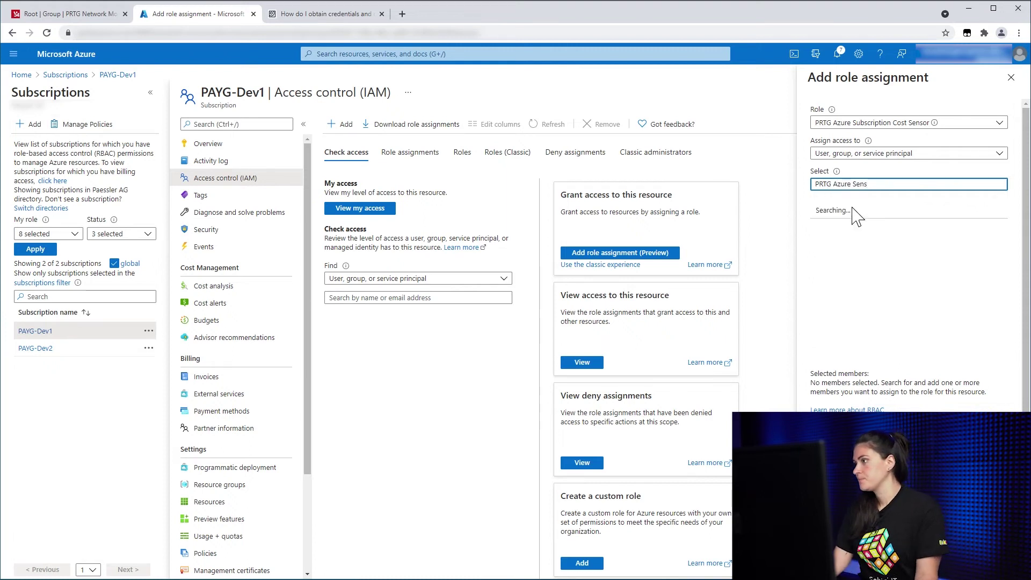
click(858, 212)
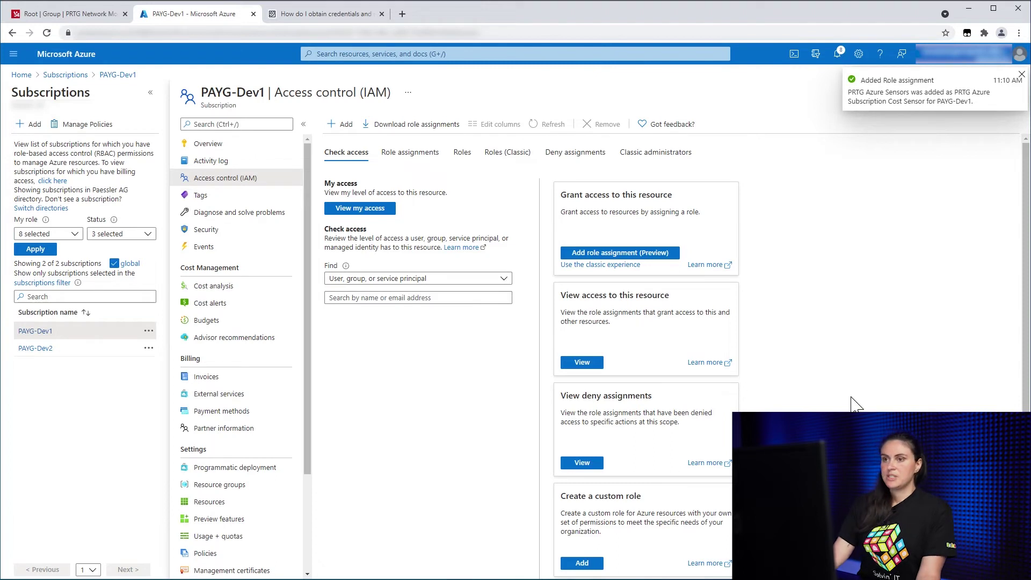
click(203, 143)
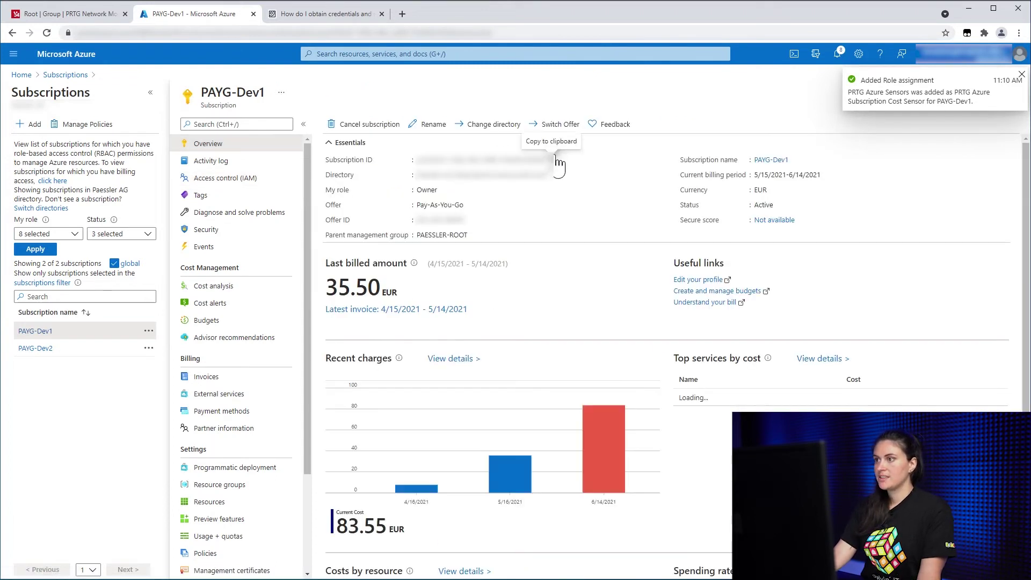
click(45, 16)
Step: Paste the copied subscription ID into Subscription ID and create the Azure Subscription Cost device
click(322, 480)
key(ctrl+v)
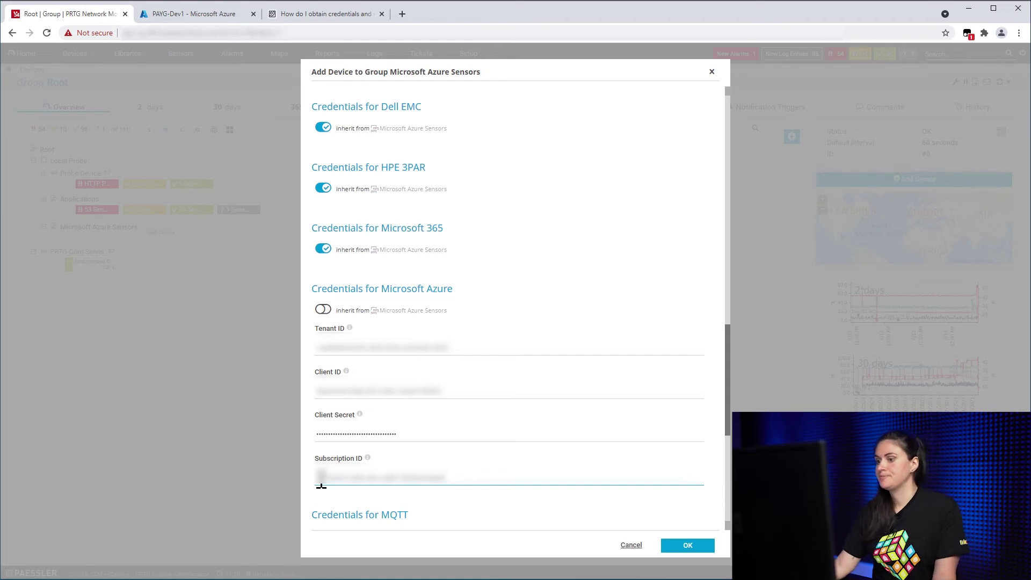
click(693, 549)
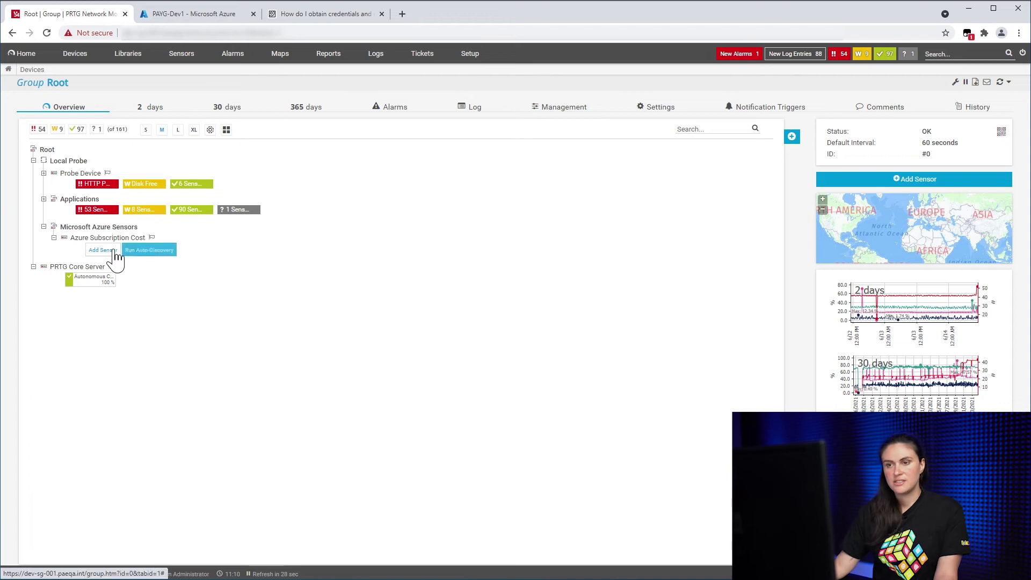
Step: Search sensor types for 'Microsoft Azure S' and pick Microsoft Azure Subscription Cost (NEW)
click(103, 251)
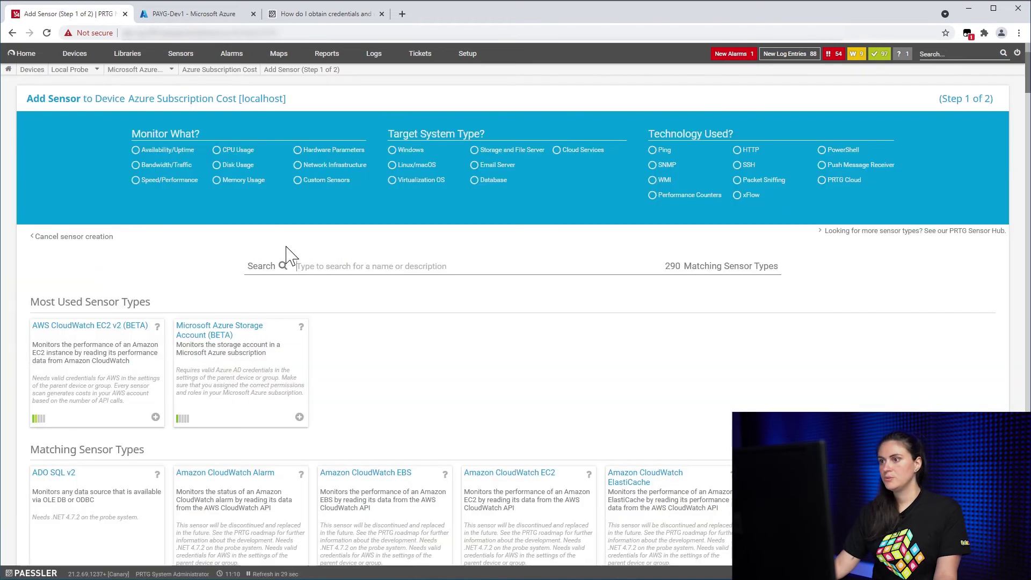
text(Microsoft A)
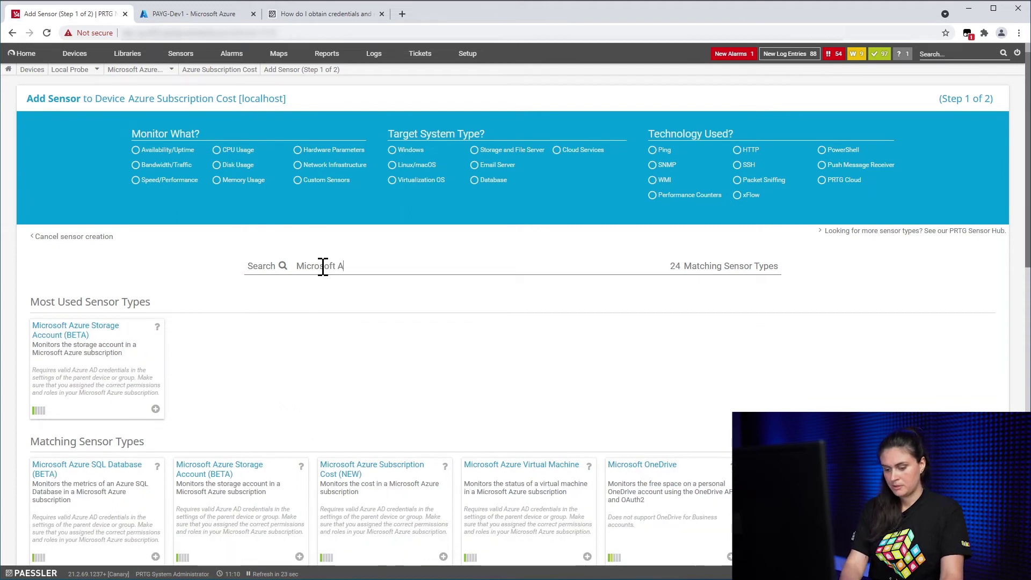
text(zure S)
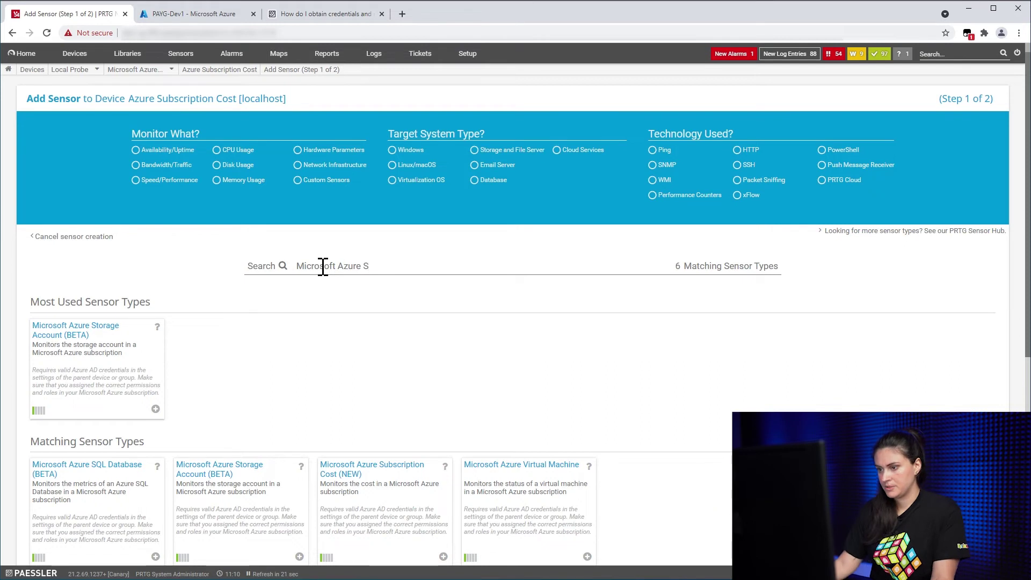
click(381, 519)
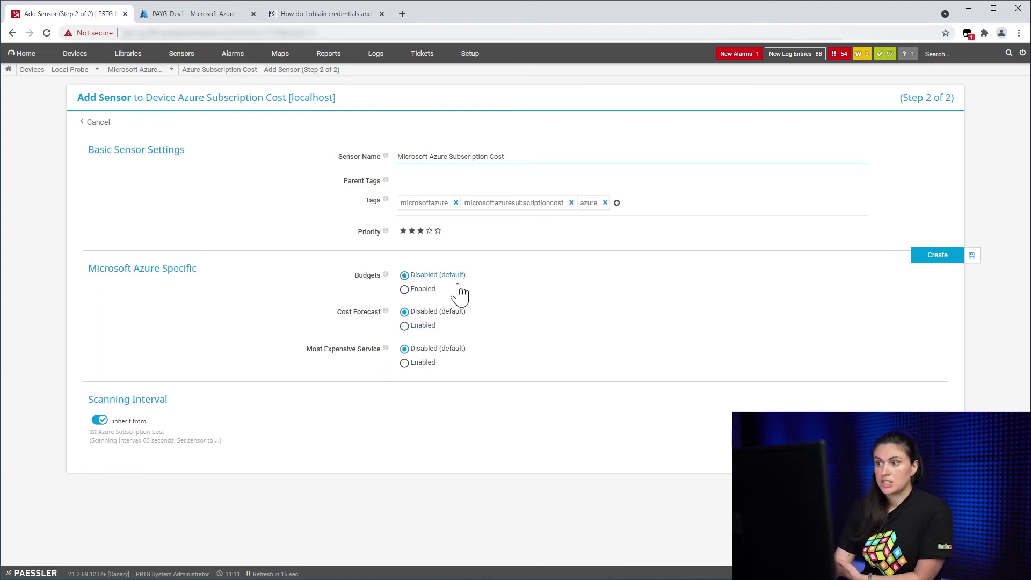
Step: Enable the Budgets, Cost Forecast and Most Expensive Service channels and create the sensor
click(425, 293)
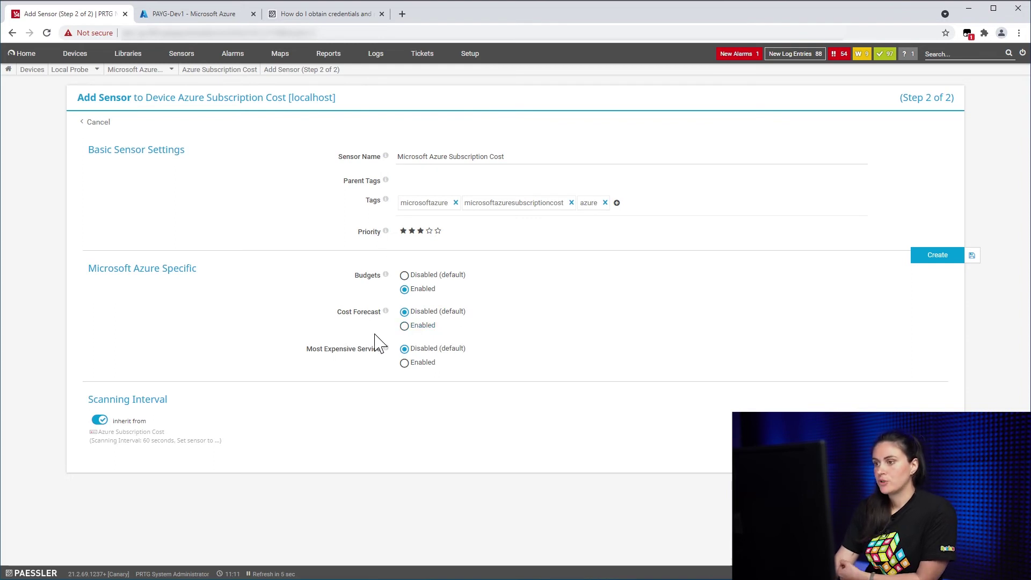
click(427, 332)
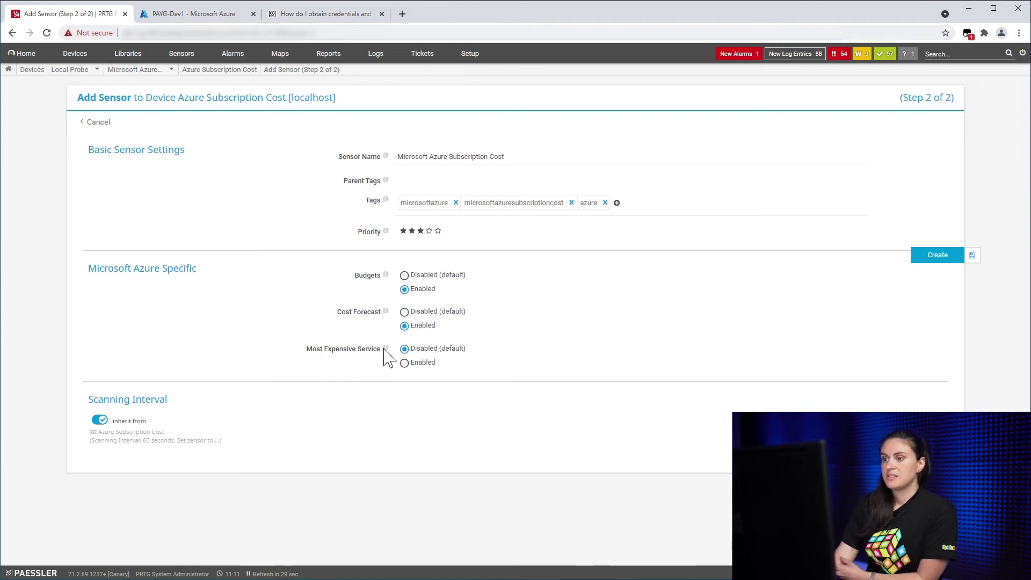
mouse_move(384, 350)
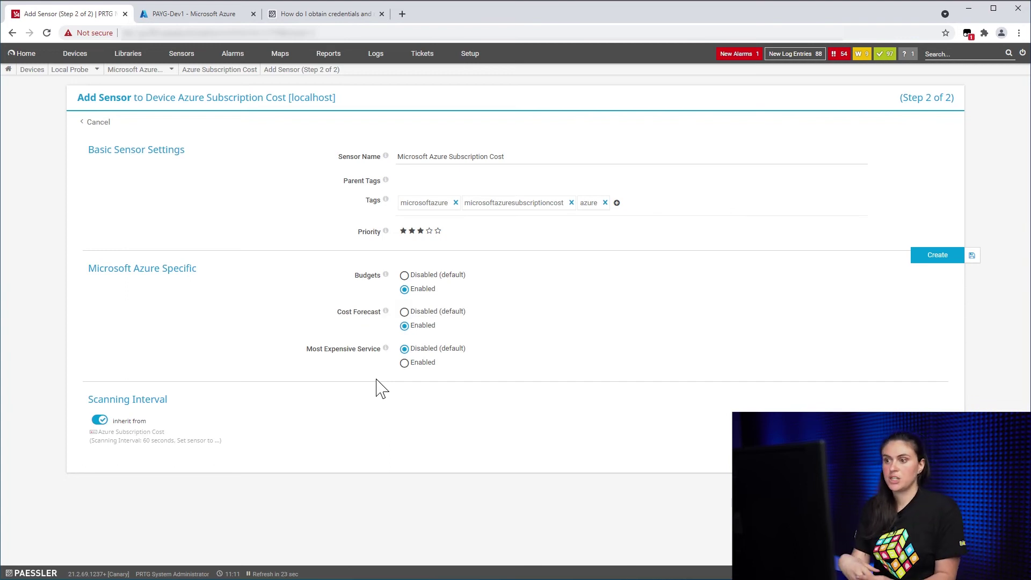
click(416, 363)
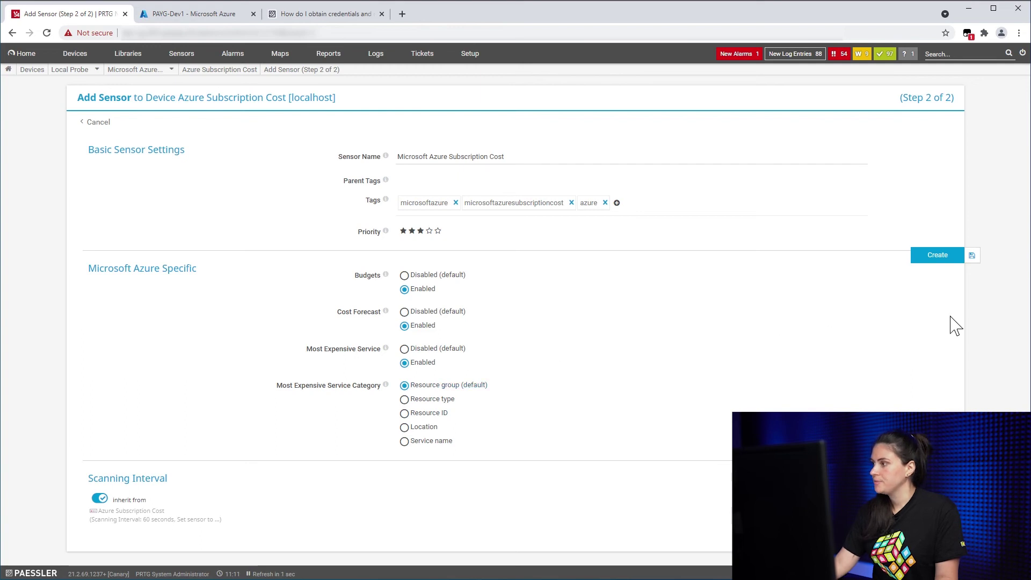
click(941, 262)
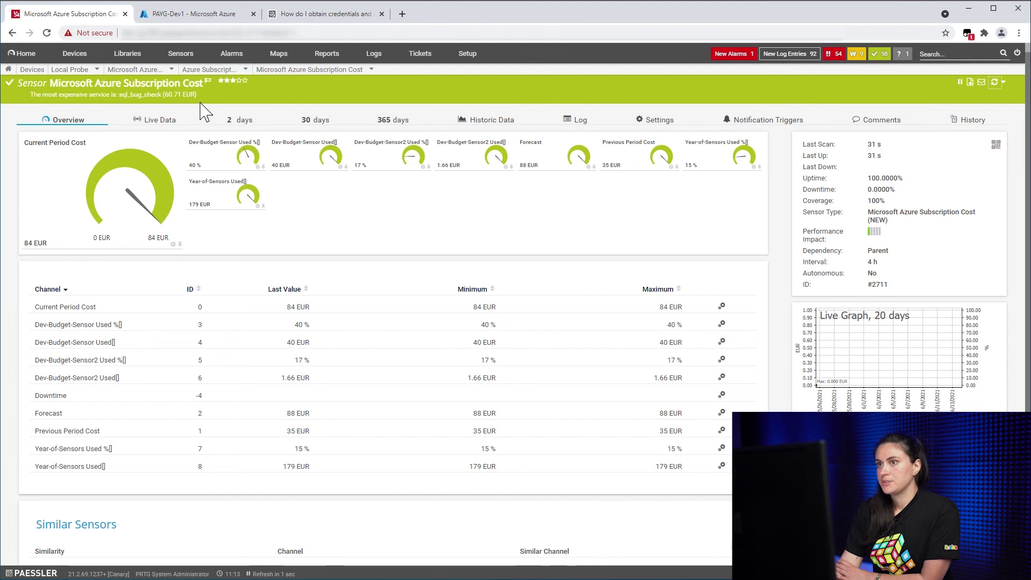
Step: Set the sensor's Most Expensive Service Category to Resource type and save
click(647, 129)
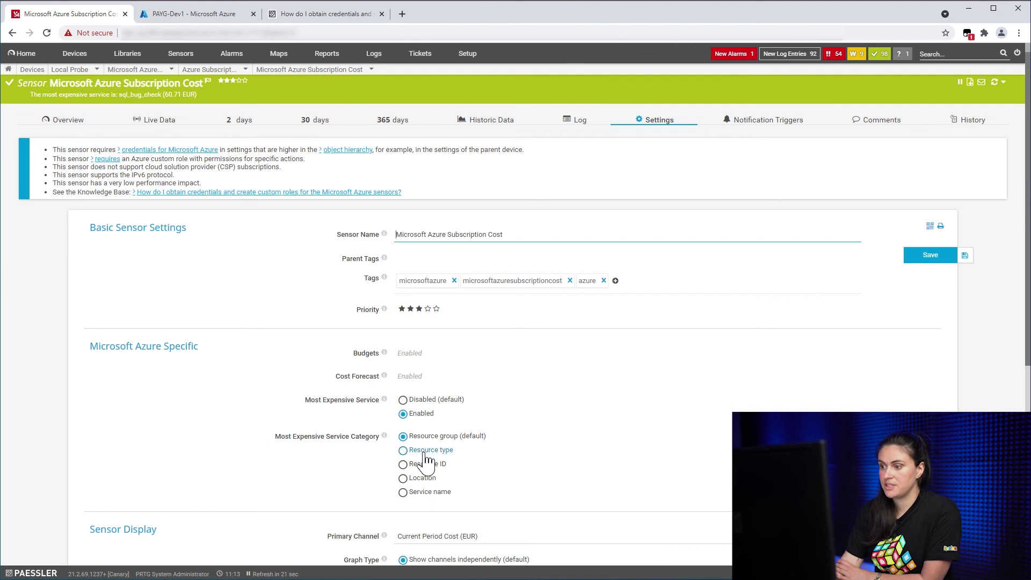
click(430, 452)
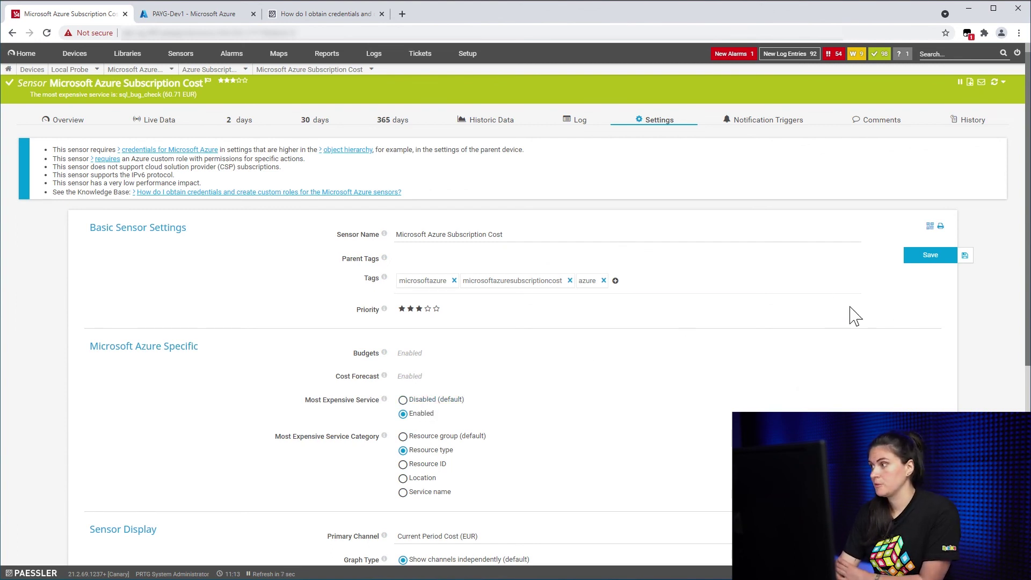
click(917, 261)
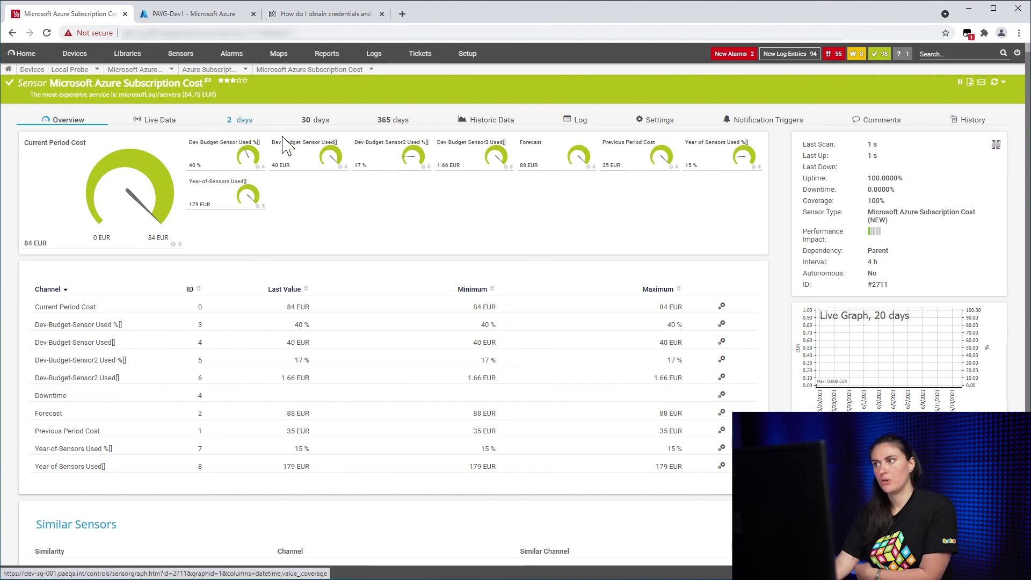
click(659, 128)
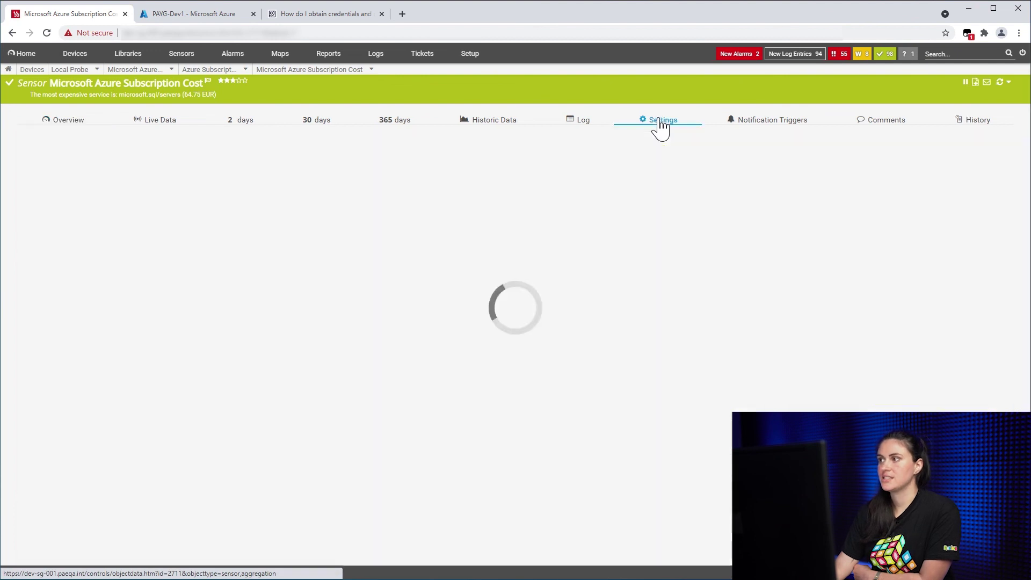
scroll(656, 334, down, 5)
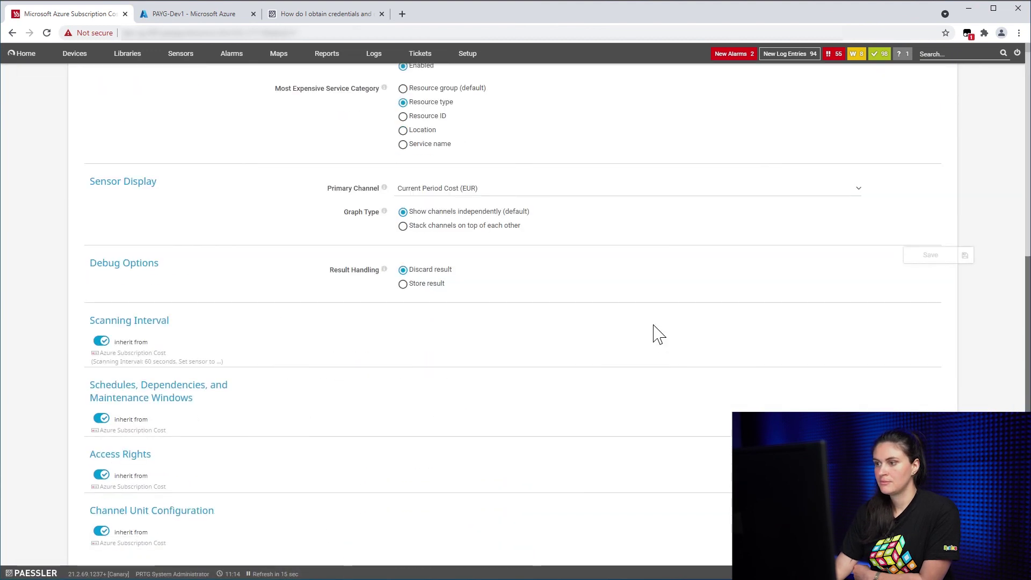
scroll(193, 83, up, 5)
click(60, 122)
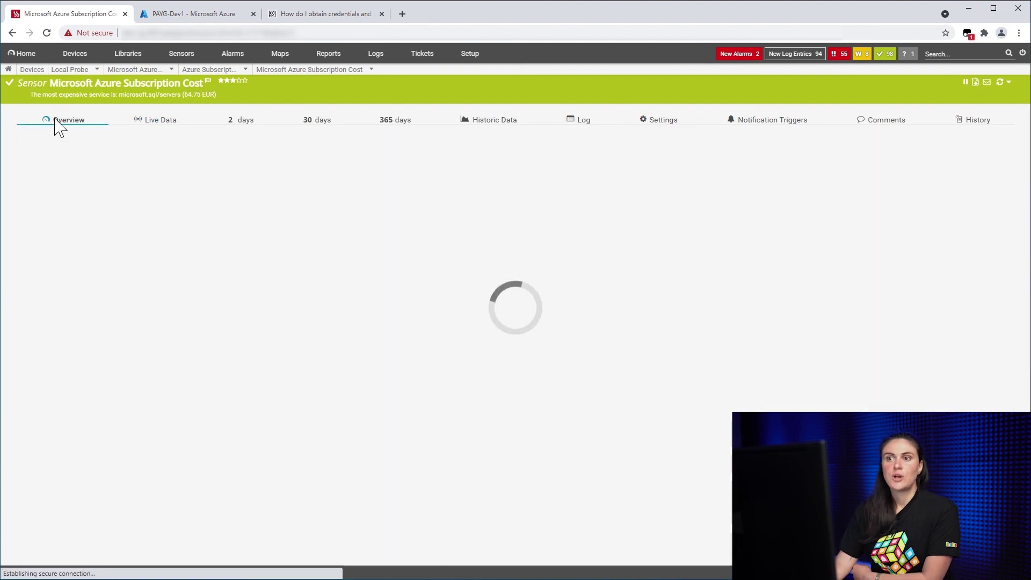